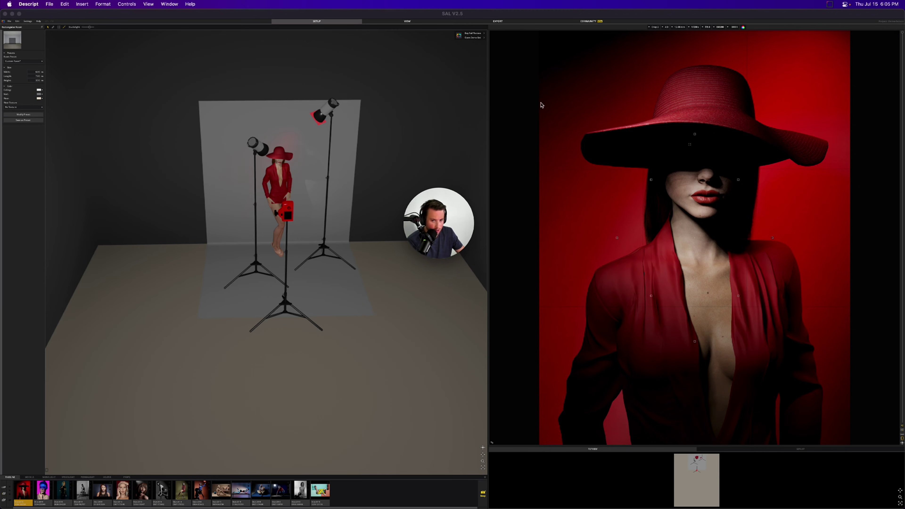
Step: Switch to Safari, look over the set.a.light 3D V2.5 product page on elixxier.com and open its buying page in the shop
{"action": "left_click_drag", "start_coordinate": [440, 237], "coordinate": [837, 461]}
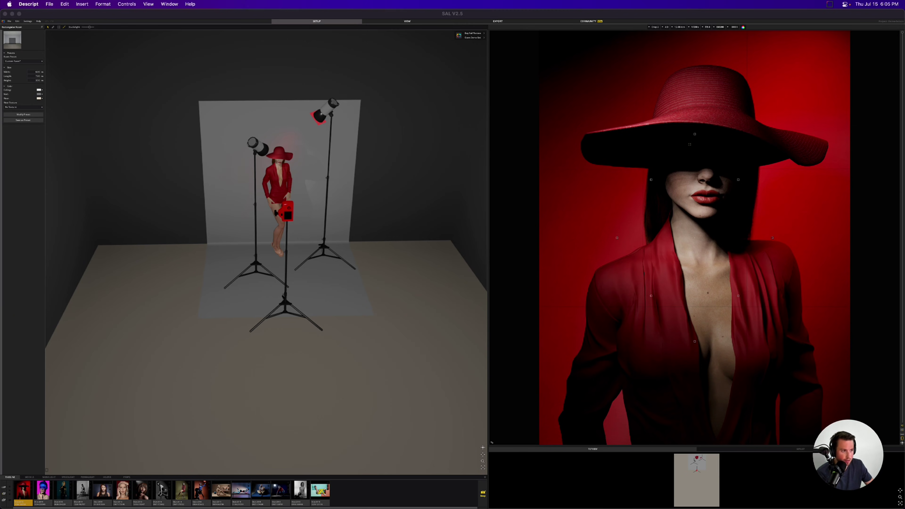
{"action": "left_click_drag", "start_coordinate": [644, 506], "coordinate": [733, 48]}
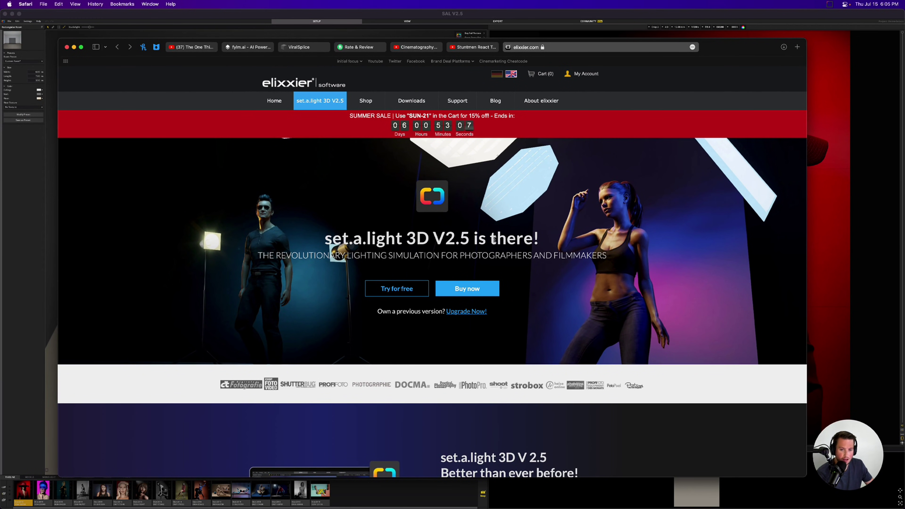
{"action": "scroll", "coordinate": [451, 235], "scroll_direction": "down", "scroll_amount": 6}
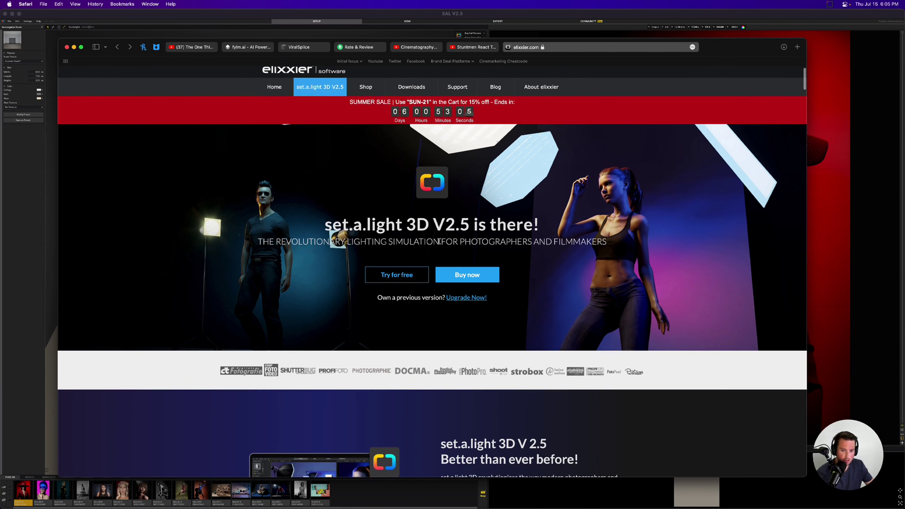
{"action": "scroll", "coordinate": [439, 243], "scroll_direction": "up", "scroll_amount": 5}
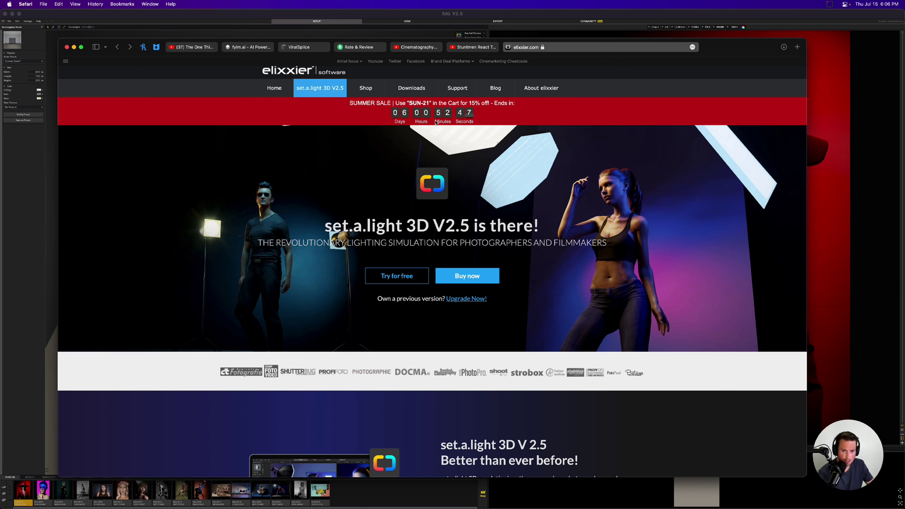
{"action": "left_click", "coordinate": [462, 280]}
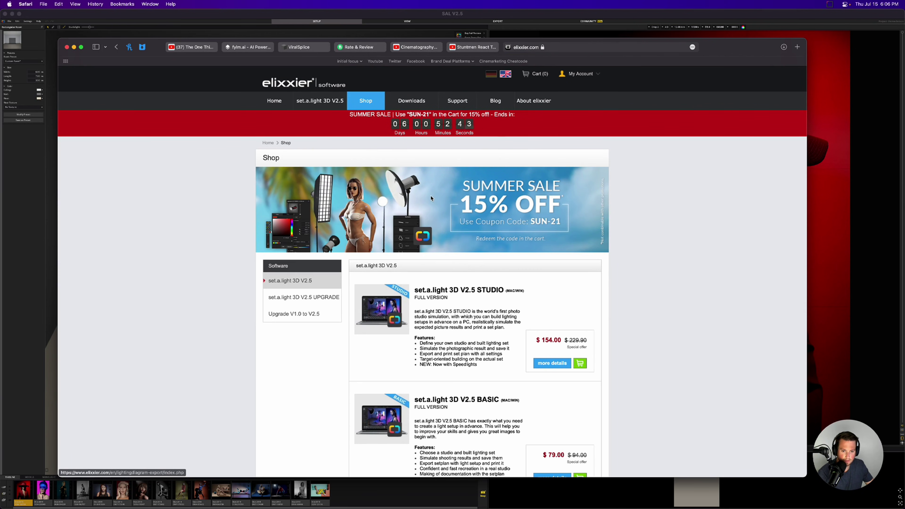
Step: Review the shop's features and prices for the set.a.light 3D V2.5 STUDIO and BASIC full versions
{"action": "scroll", "coordinate": [510, 321], "scroll_direction": "down", "scroll_amount": 1}
{"action": "scroll", "coordinate": [484, 326], "scroll_direction": "down", "scroll_amount": 1}
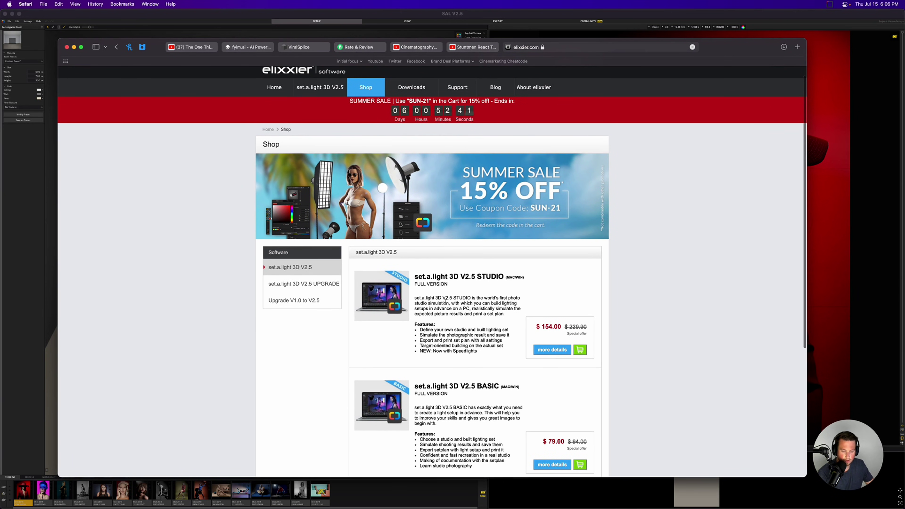
{"action": "scroll", "coordinate": [463, 307], "scroll_direction": "down", "scroll_amount": 5}
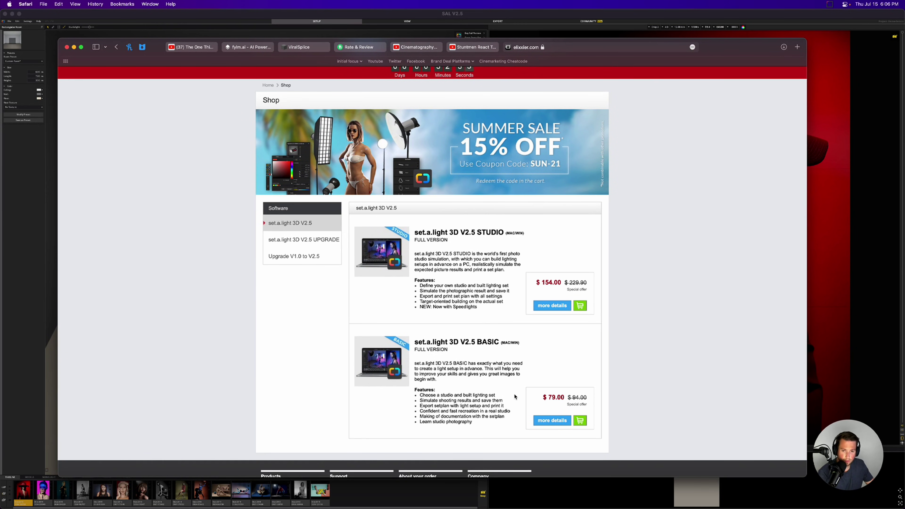
{"action": "scroll", "coordinate": [514, 395], "scroll_direction": "down", "scroll_amount": 2}
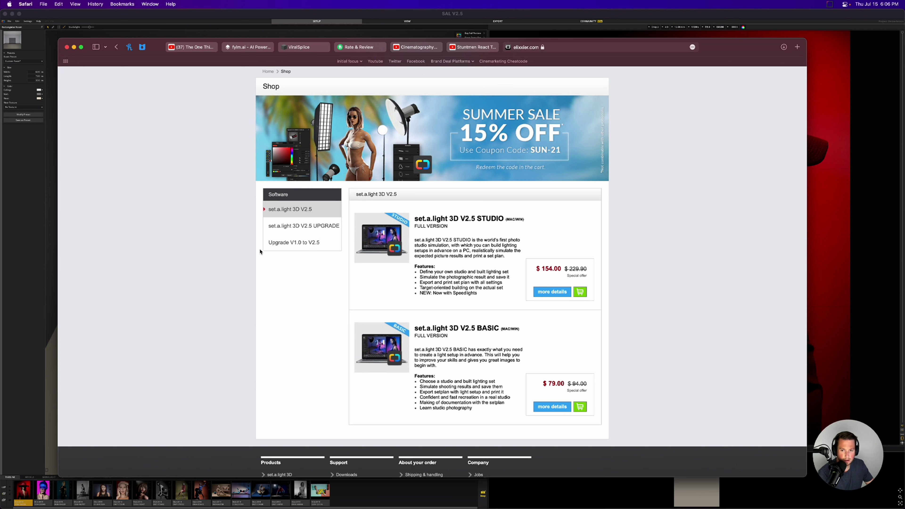
Step: Check the set.a.light 3D V2.5 UPGRADE offer, go back to the V2.5 listing and minimize the browser window
{"action": "left_click", "coordinate": [305, 227]}
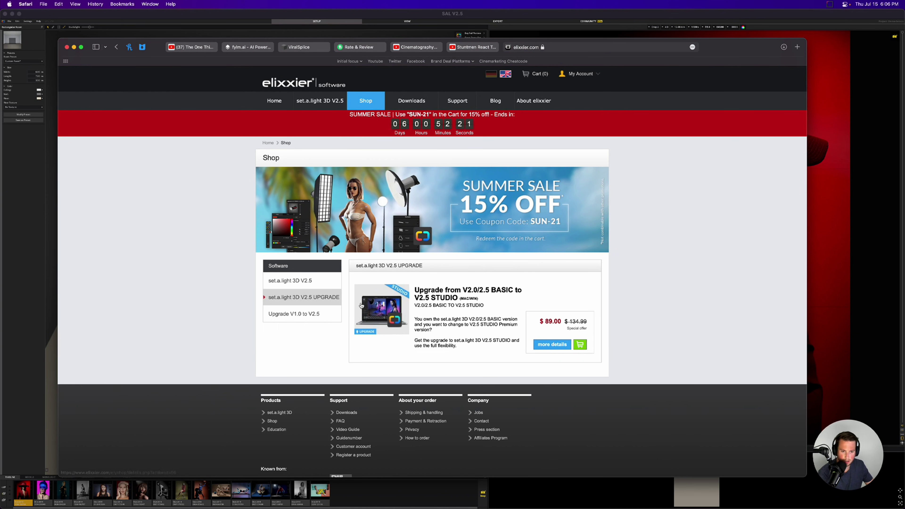
{"action": "left_click", "coordinate": [287, 290]}
{"action": "scroll", "coordinate": [576, 315], "scroll_direction": "down", "scroll_amount": 5}
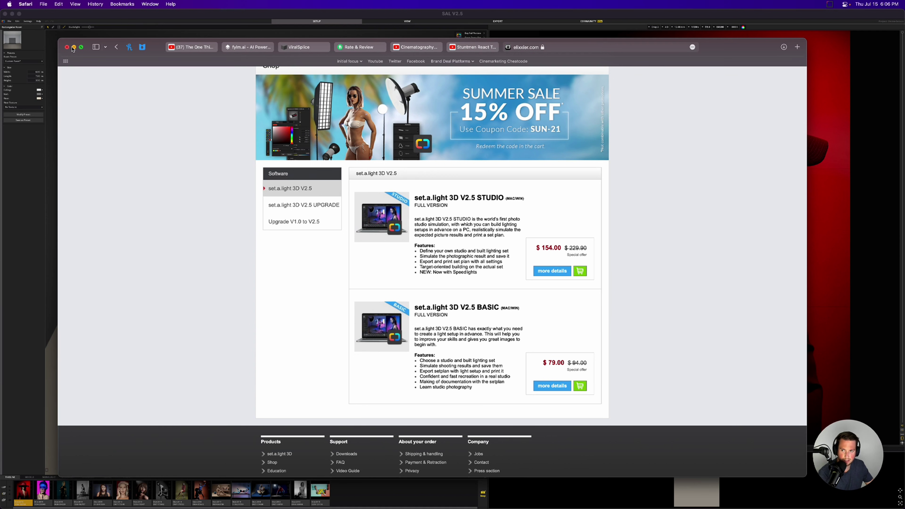
{"action": "left_click", "coordinate": [74, 47]}
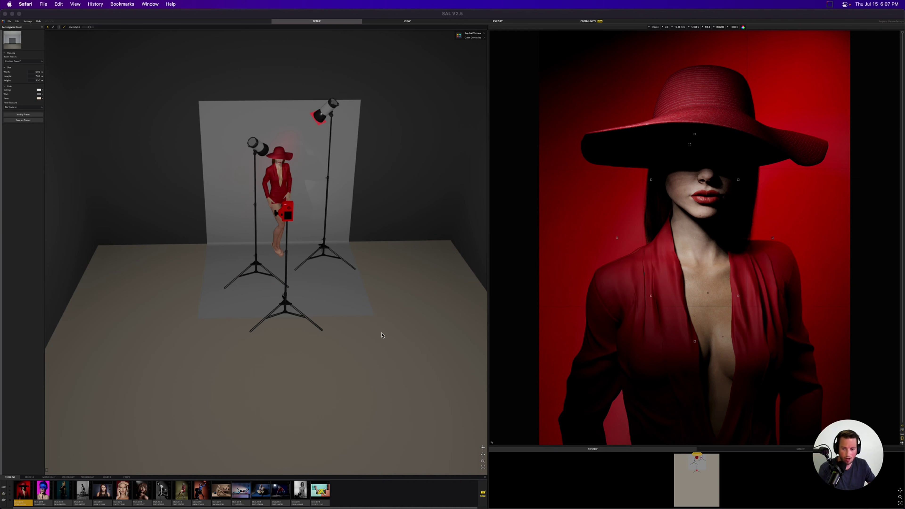
Step: Browse the sample scenes by loading the second through fifth projects in turn, and reopen the red-hat portrait scene
{"action": "mouse_move", "coordinate": [339, 335]}
{"action": "left_mouse_down"}
{"action": "mouse_move", "coordinate": [310, 341]}
{"action": "mouse_move", "coordinate": [347, 335]}
{"action": "mouse_move", "coordinate": [311, 325]}
{"action": "mouse_move", "coordinate": [333, 342]}
{"action": "left_mouse_up"}
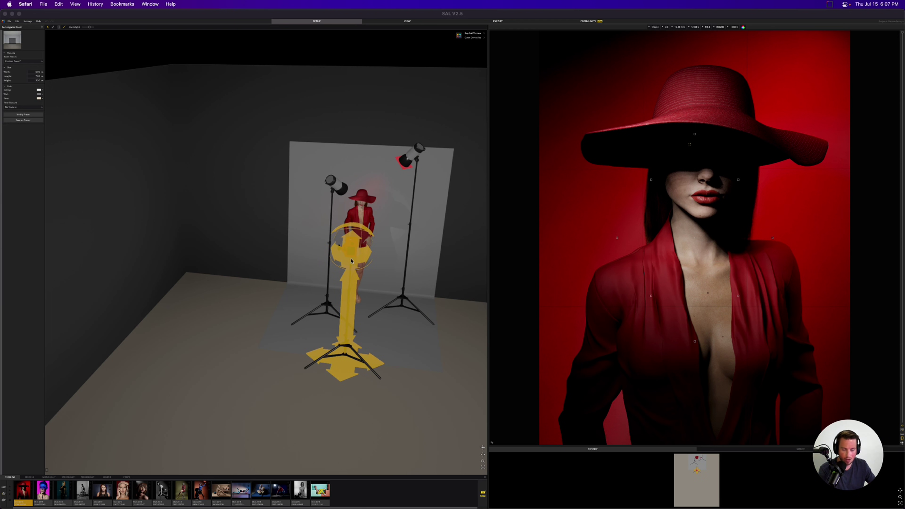
{"action": "left_click", "coordinate": [417, 357]}
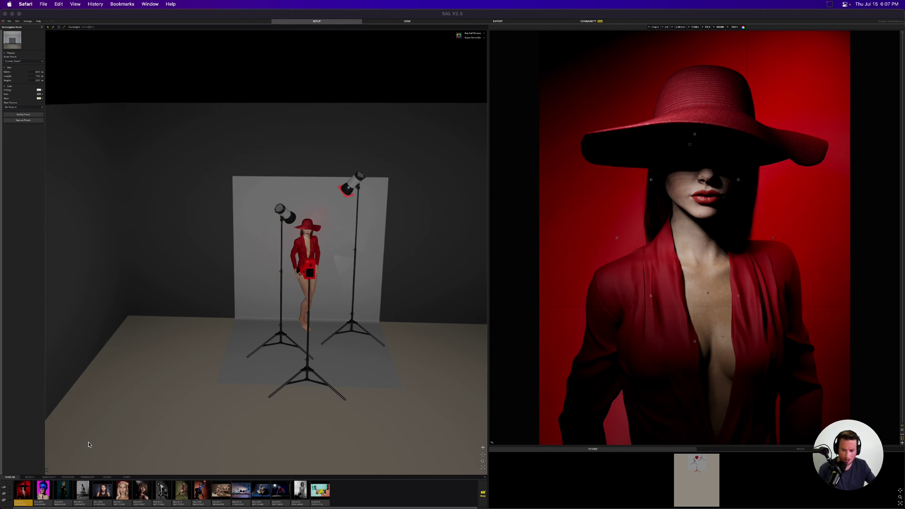
{"action": "left_click", "coordinate": [42, 491]}
{"action": "left_click", "coordinate": [43, 495]}
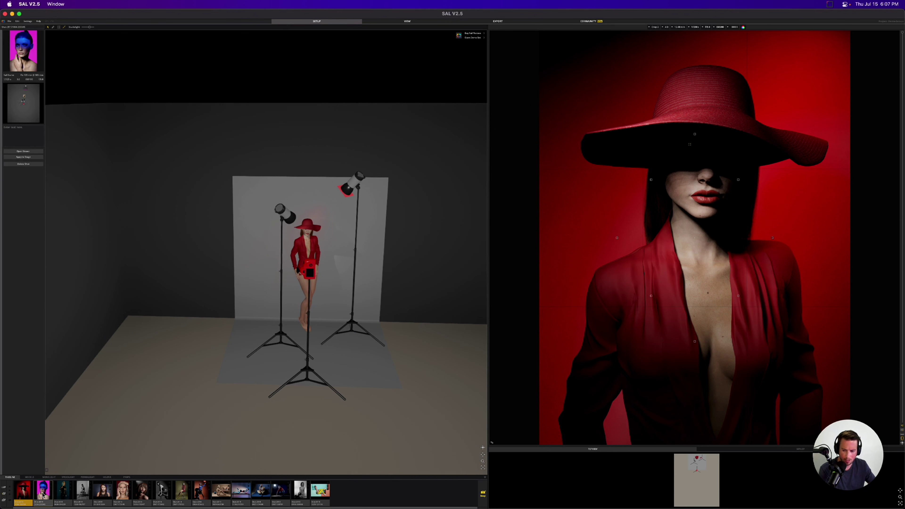
{"action": "double_click", "coordinate": [43, 494]}
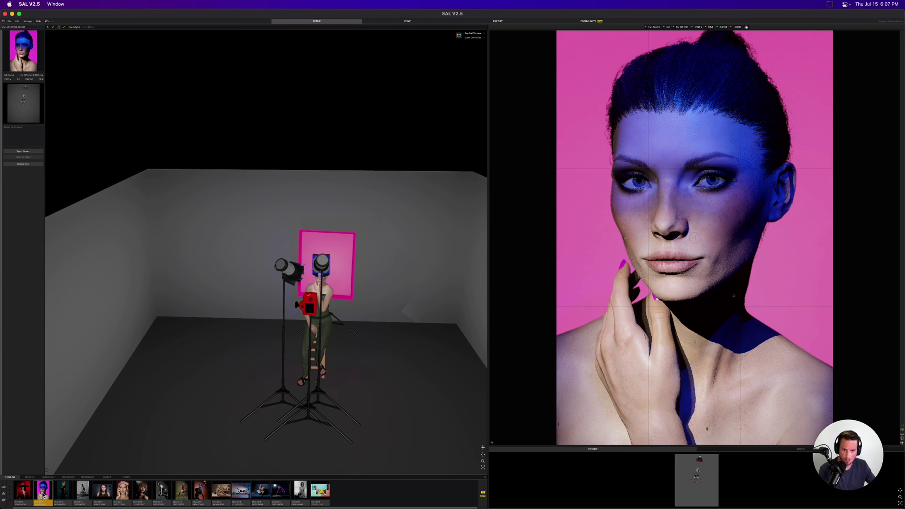
{"action": "double_click", "coordinate": [62, 492]}
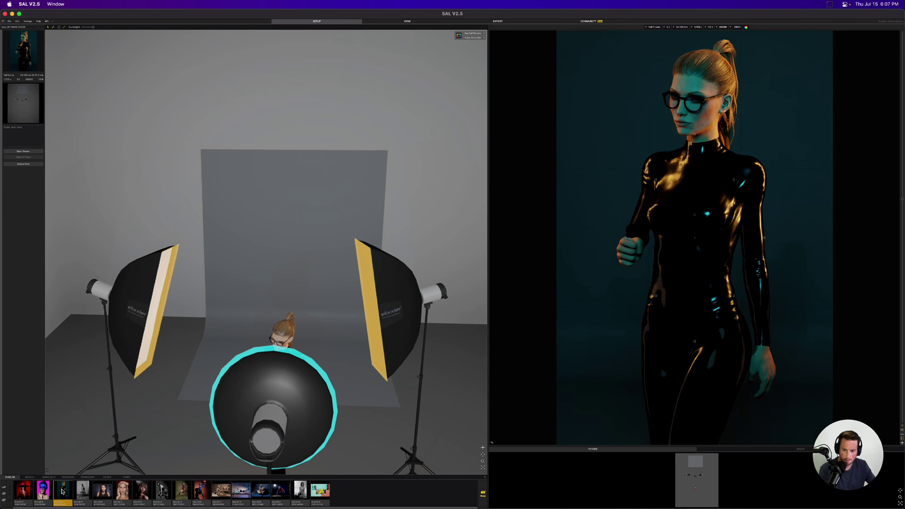
{"action": "double_click", "coordinate": [81, 491]}
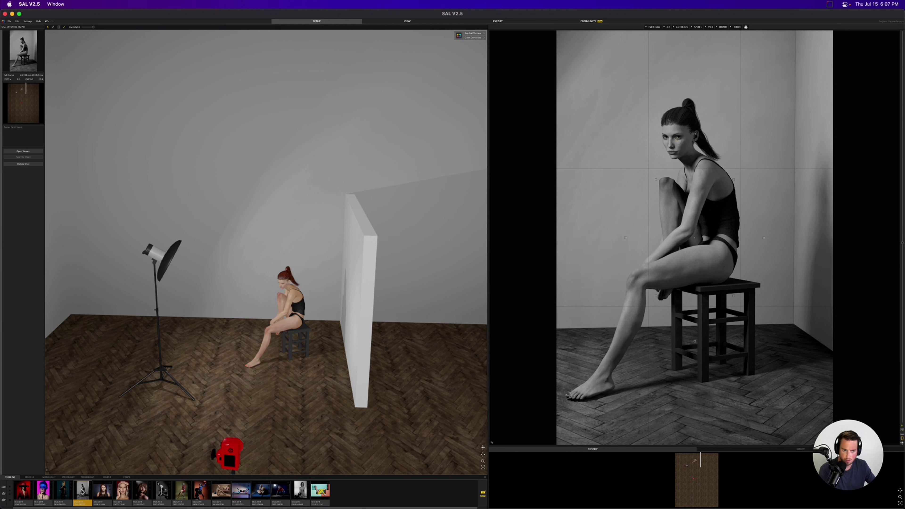
{"action": "double_click", "coordinate": [106, 492]}
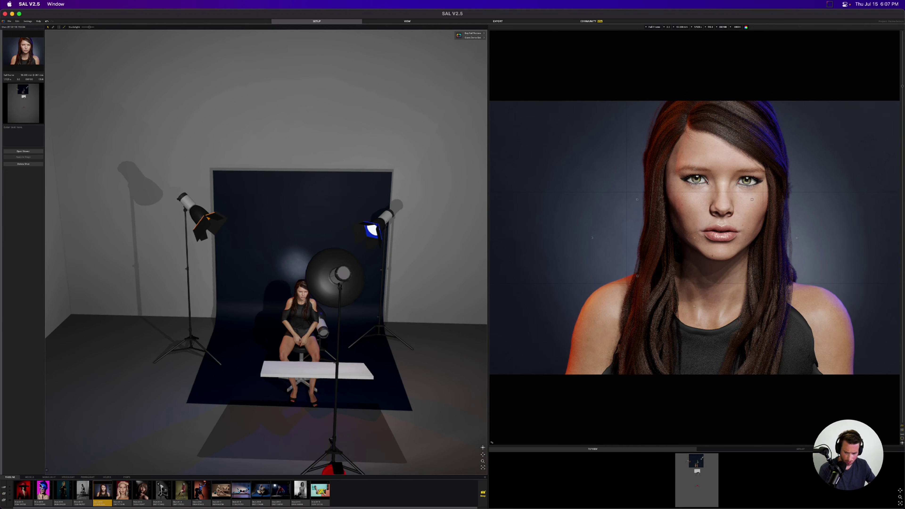
{"action": "double_click", "coordinate": [28, 490]}
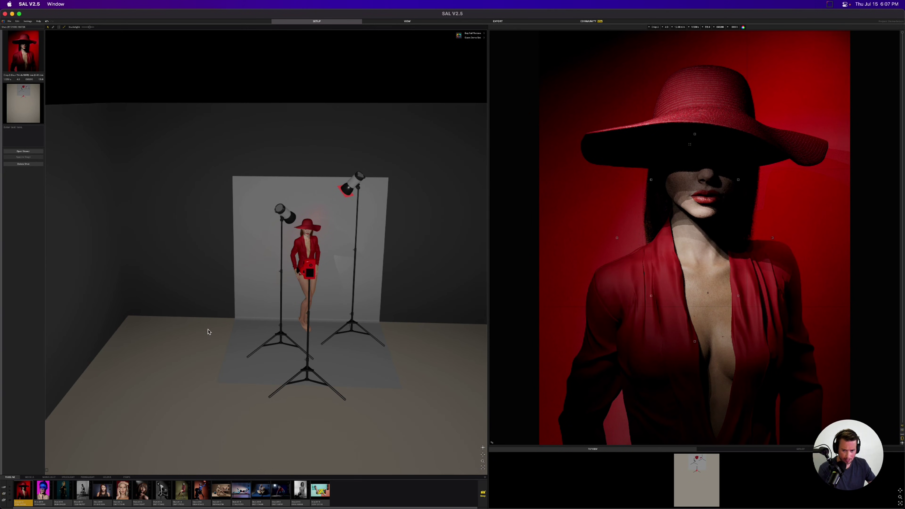
Step: Examine the red-hat set in the 3D view, covering the camera, both studio lights, the model and the backdrop
{"action": "left_click_drag", "start_coordinate": [208, 330], "coordinate": [192, 362]}
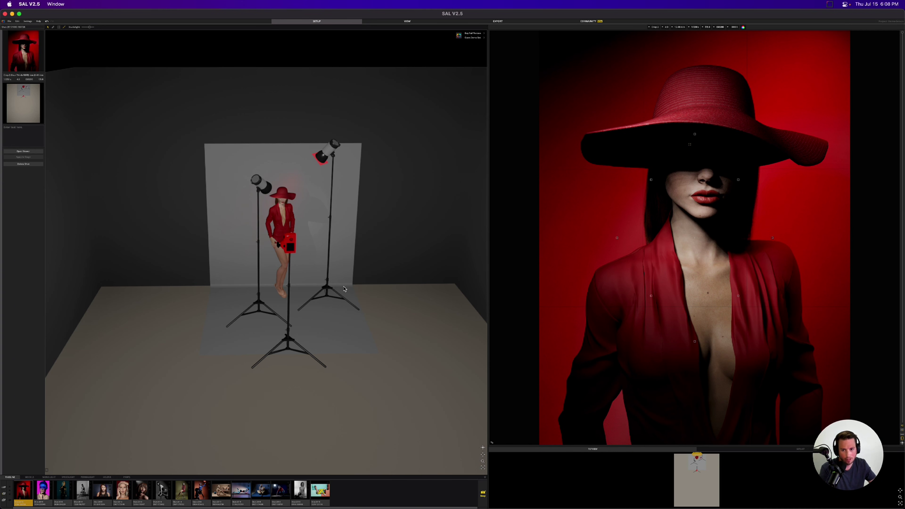
{"action": "left_click", "coordinate": [288, 318]}
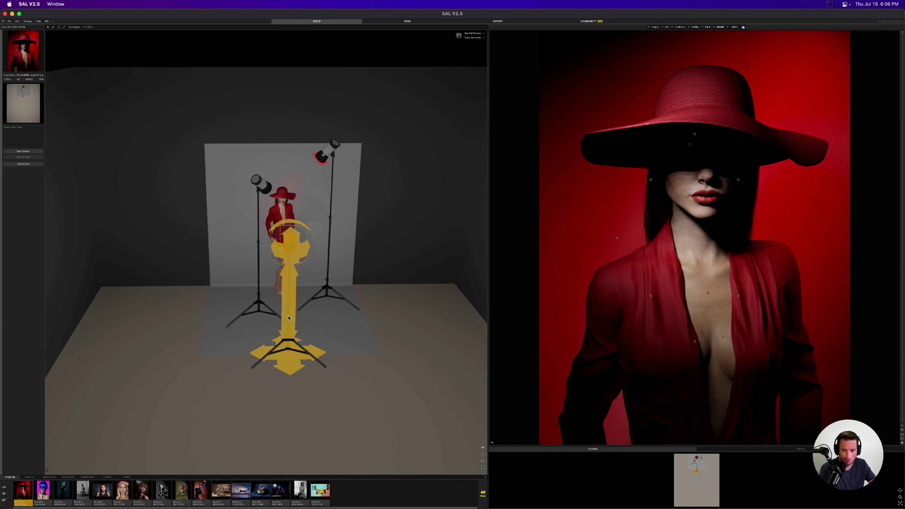
{"action": "left_click", "coordinate": [322, 304]}
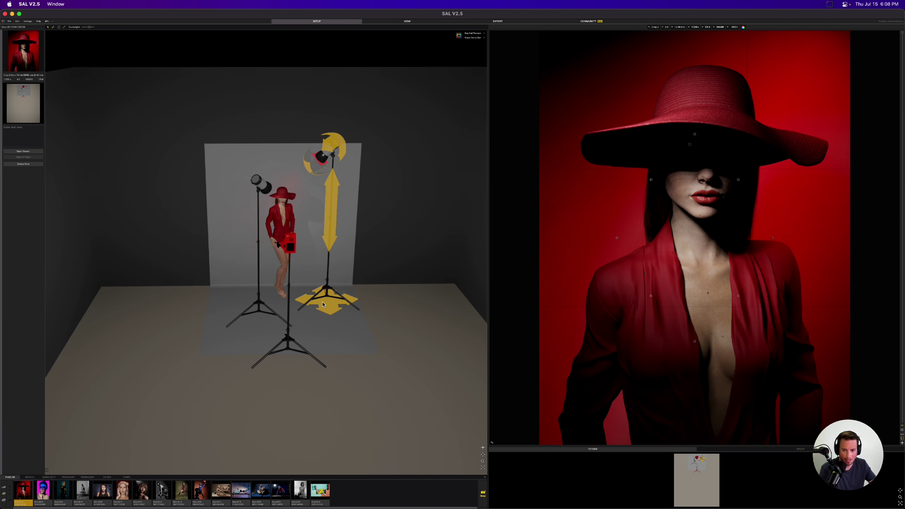
{"action": "left_click", "coordinate": [268, 118]}
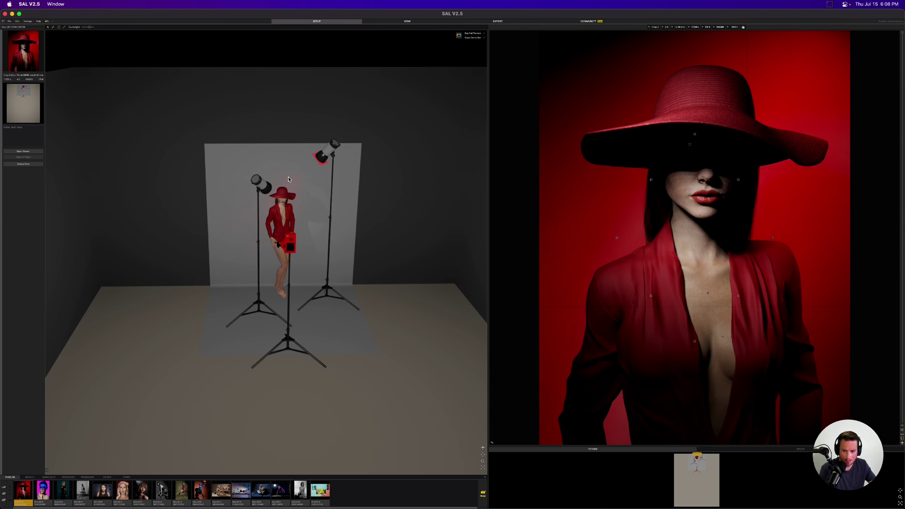
{"action": "scroll", "coordinate": [290, 184], "scroll_direction": "up", "scroll_amount": 5}
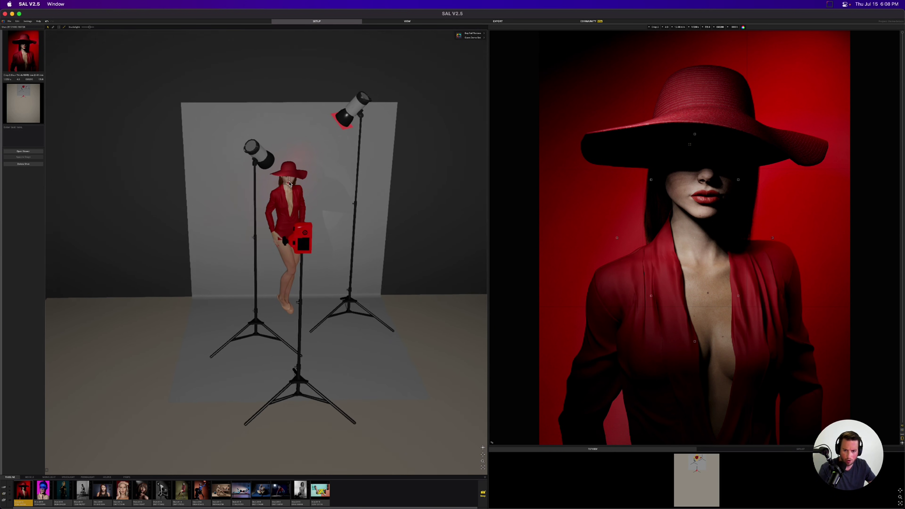
{"action": "left_click", "coordinate": [258, 163]}
{"action": "left_click", "coordinate": [303, 250]}
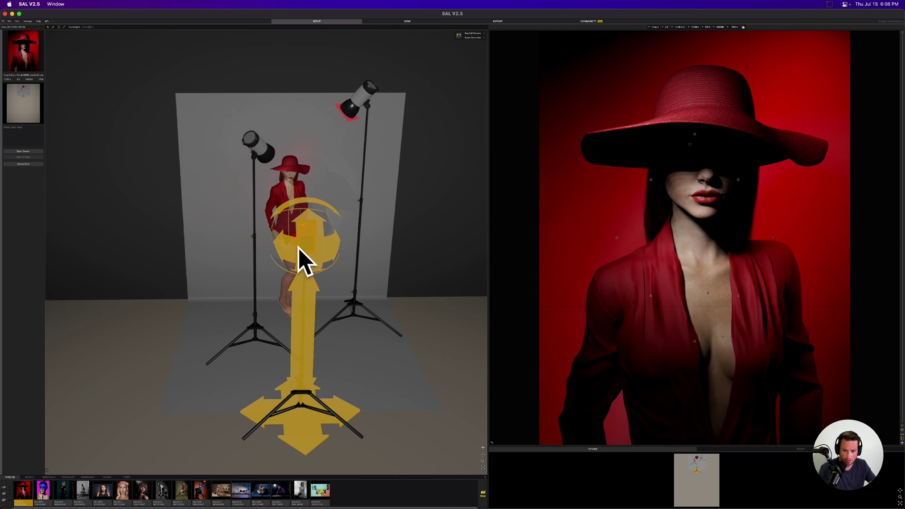
{"action": "left_click", "coordinate": [257, 146]}
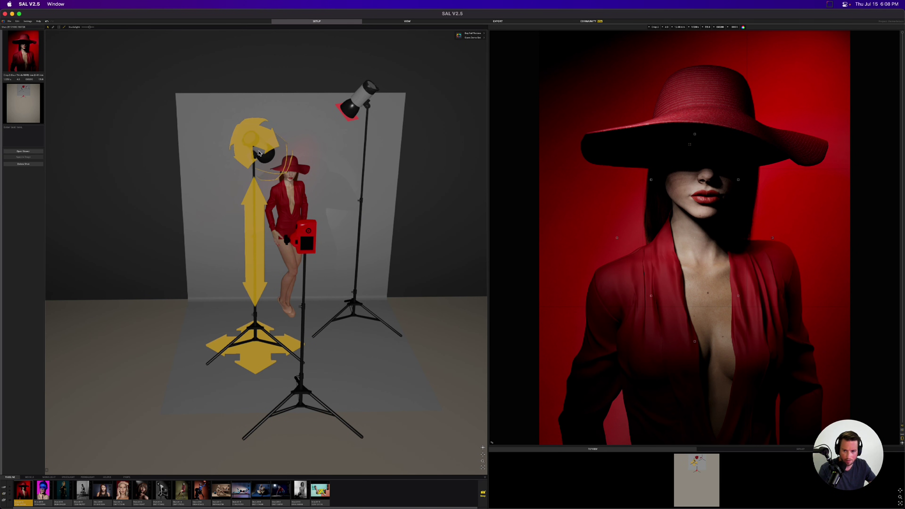
{"action": "left_click", "coordinate": [367, 102]}
{"action": "left_click", "coordinate": [272, 181]}
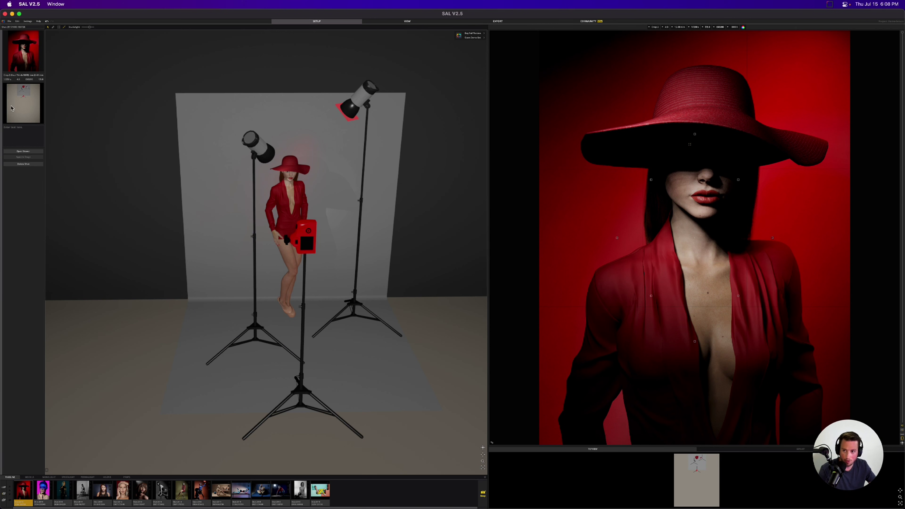
Step: Select the red camera in the 3D set, then minimize and restore the application window and align it with the screen's upper edge
{"action": "left_click", "coordinate": [298, 239]}
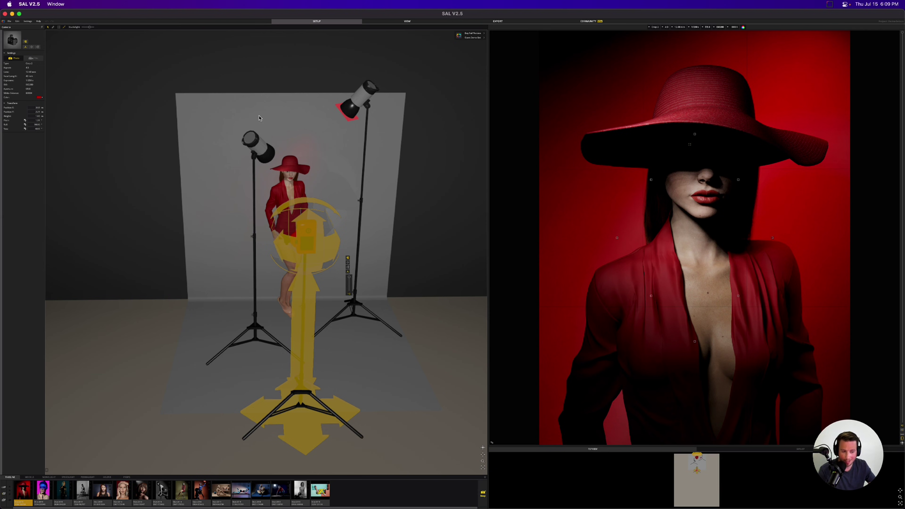
{"action": "key", "text": "super+m"}
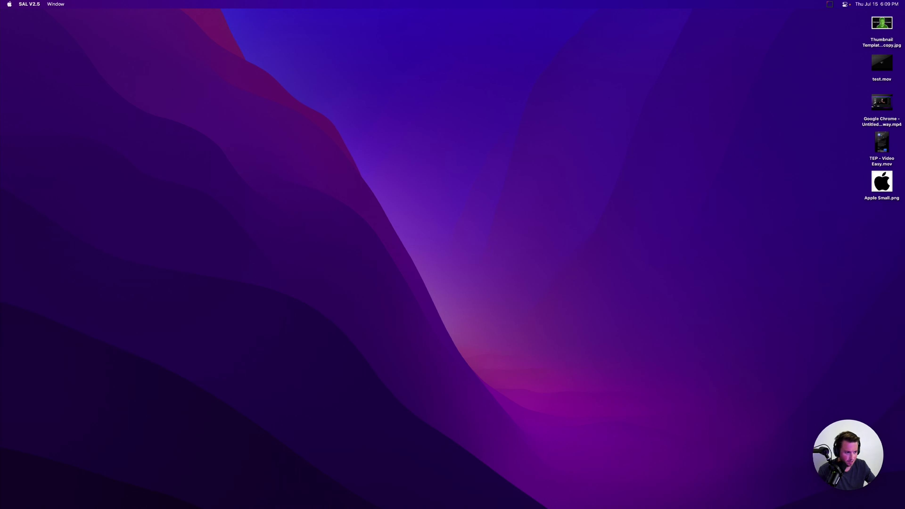
{"action": "key", "text": "super+Tab"}
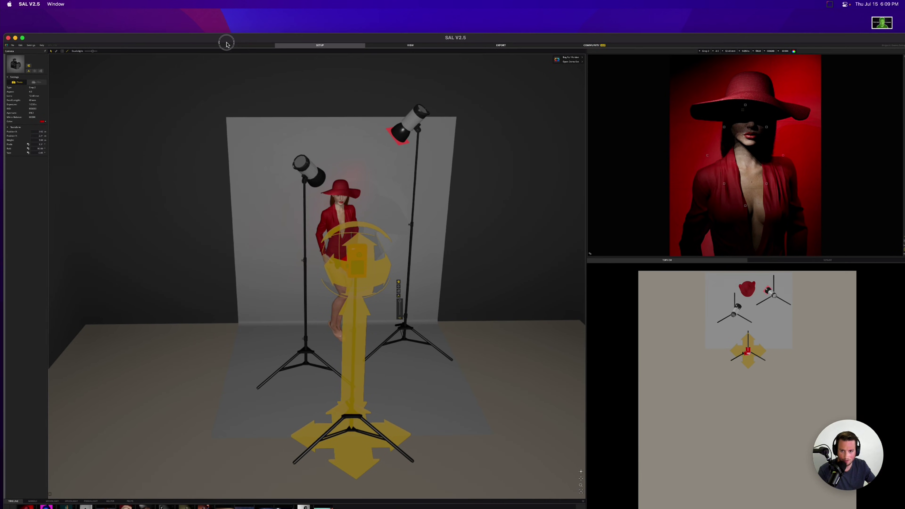
{"action": "left_click_drag", "start_coordinate": [226, 43], "coordinate": [225, 24]}
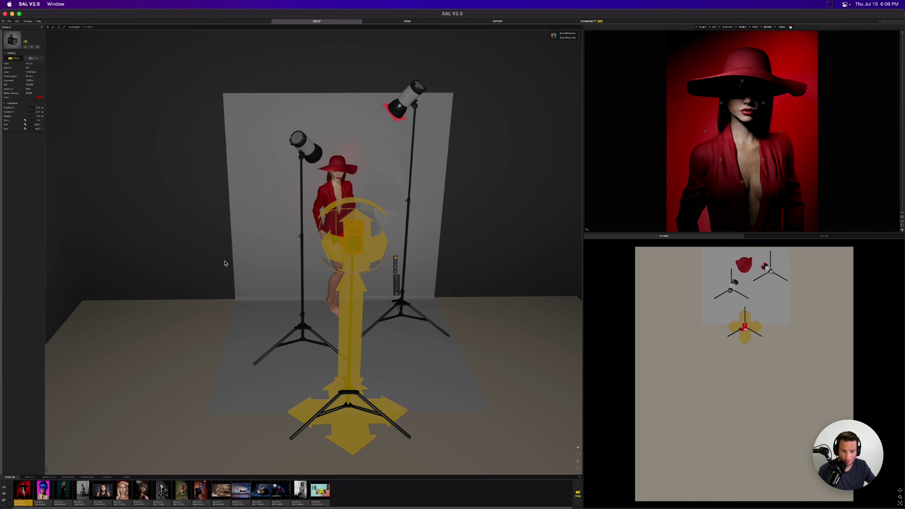
Step: Switch the selected camera from photo to video mode, deselect it and view the set from another angle
{"action": "scroll", "coordinate": [229, 266], "scroll_direction": "up", "scroll_amount": 3}
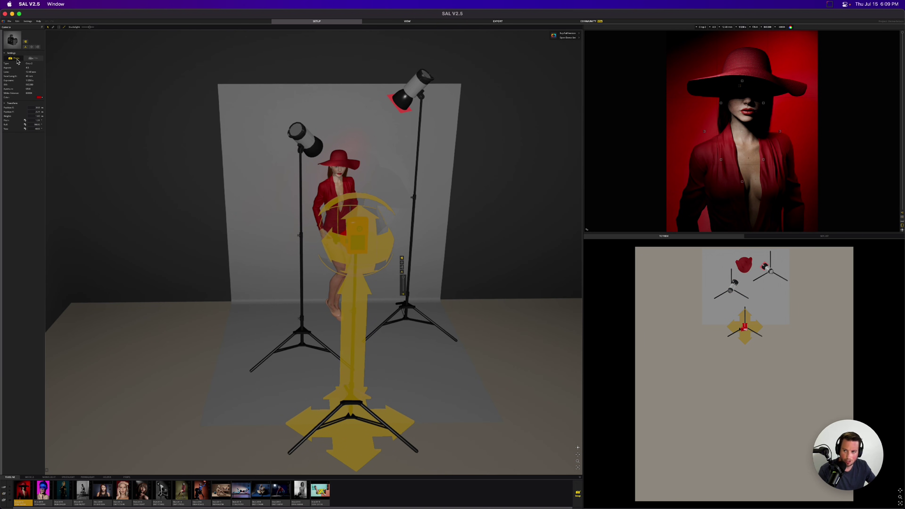
{"action": "left_click", "coordinate": [34, 58]}
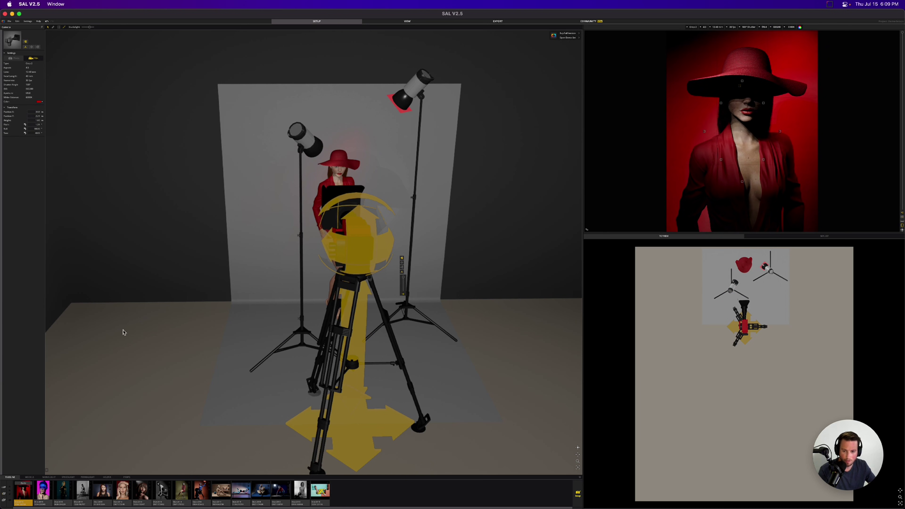
{"action": "left_click", "coordinate": [134, 358]}
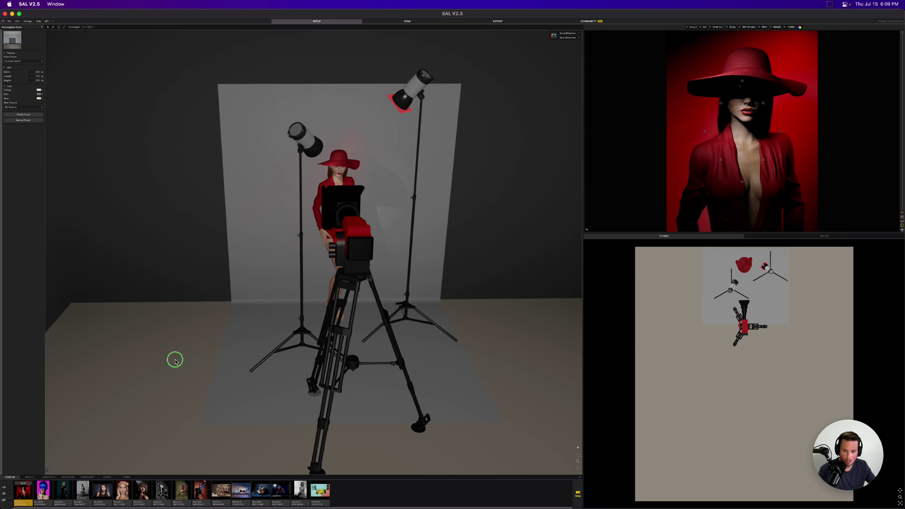
{"action": "left_click_drag", "start_coordinate": [176, 360], "coordinate": [194, 362]}
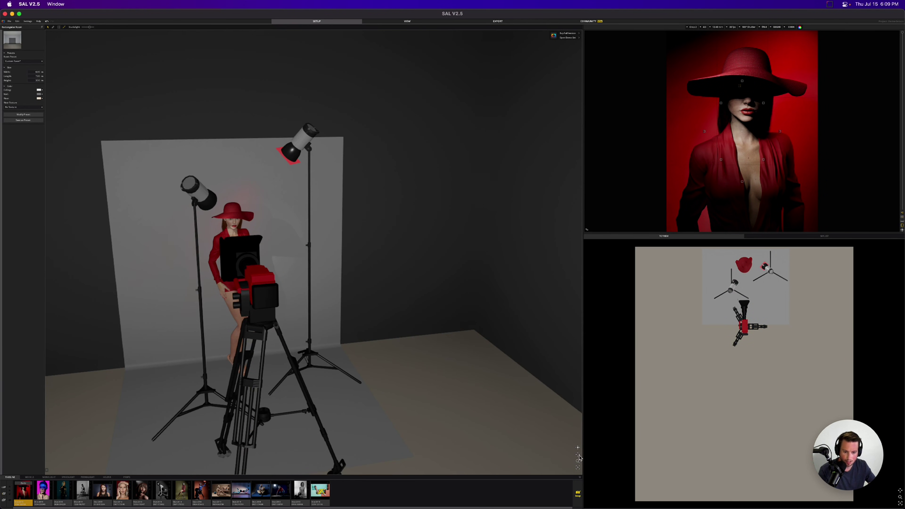
Step: Select the red camera on the set, check its sensor format options and change its aspect ratio to a narrower format
{"action": "left_click_drag", "start_coordinate": [577, 448], "coordinate": [552, 445]}
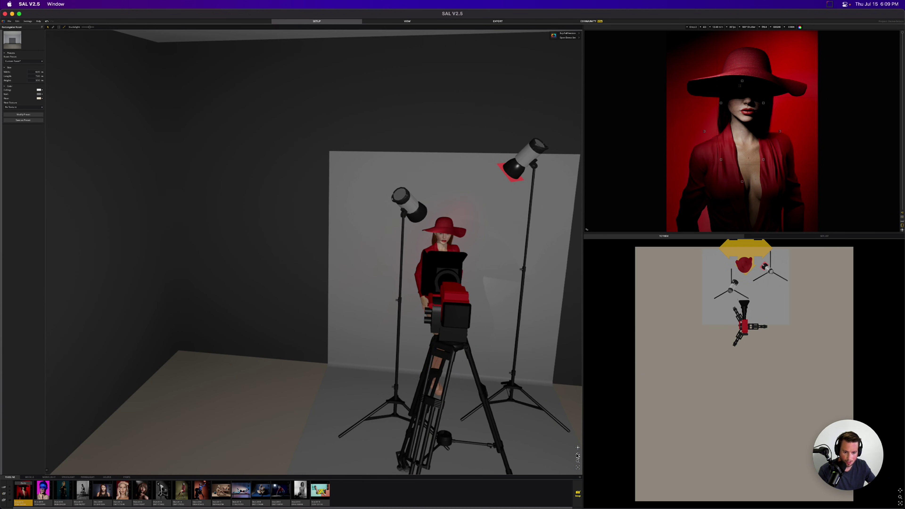
{"action": "left_click_drag", "start_coordinate": [577, 458], "coordinate": [644, 434]}
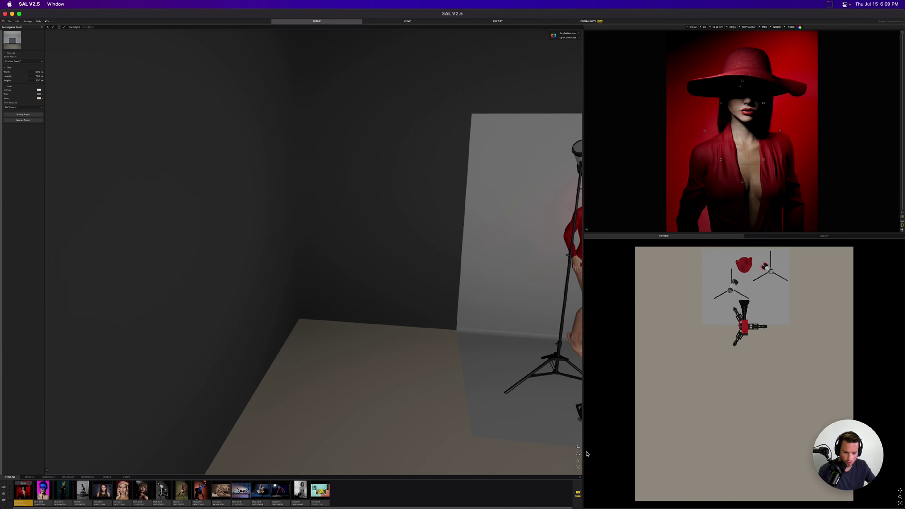
{"action": "left_click_drag", "start_coordinate": [577, 454], "coordinate": [608, 447]}
{"action": "left_click", "coordinate": [364, 236]}
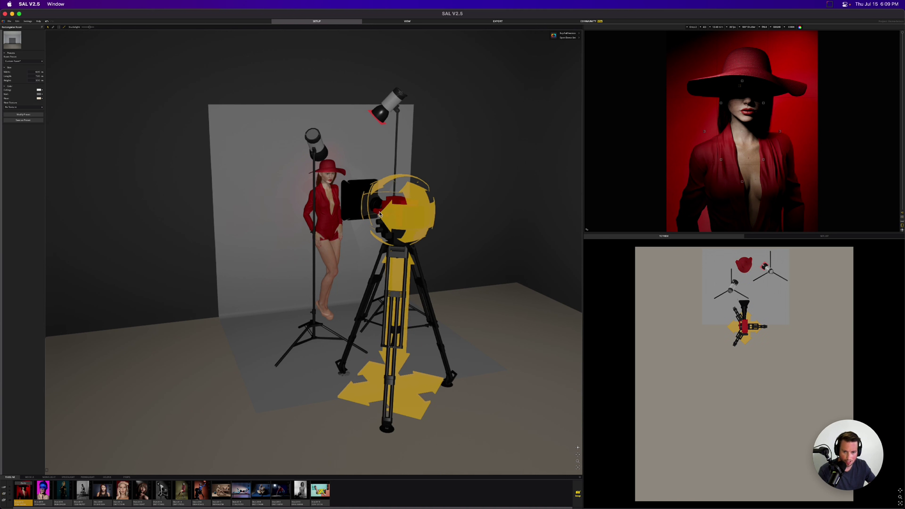
{"action": "left_click", "coordinate": [694, 27]}
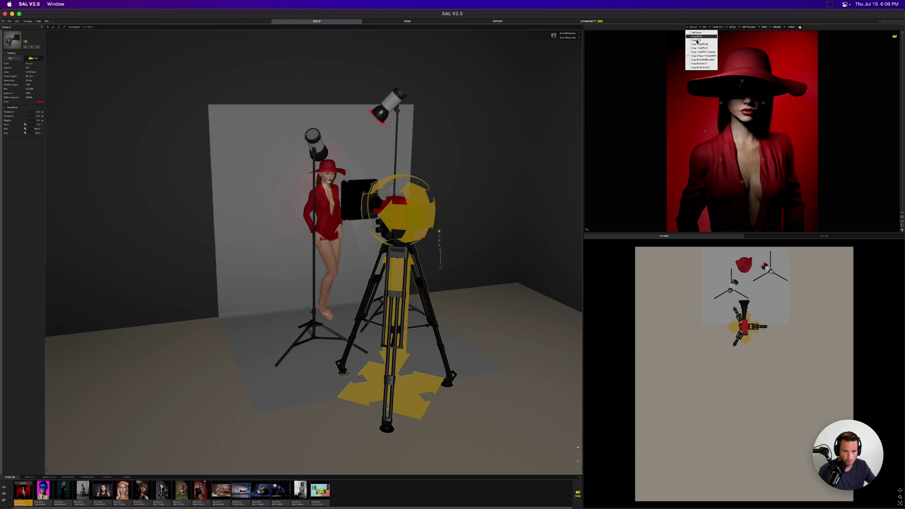
{"action": "left_click", "coordinate": [709, 29]}
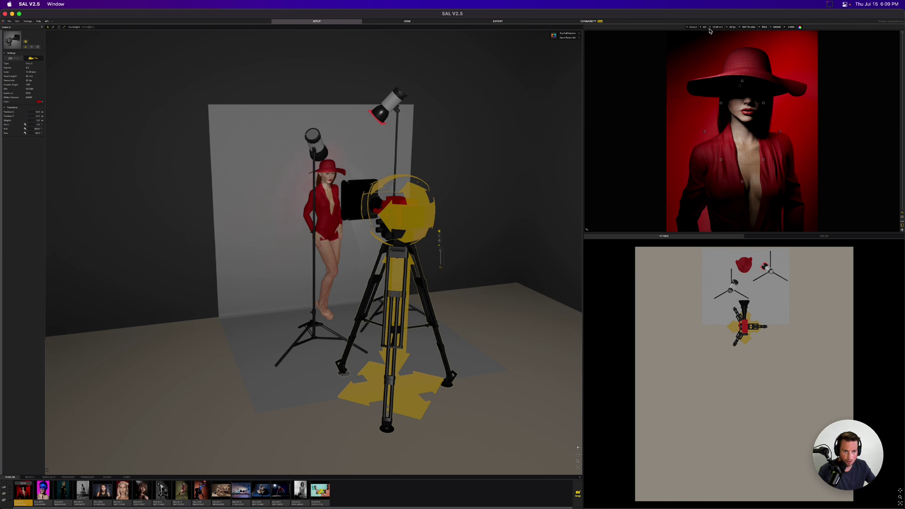
{"action": "left_click", "coordinate": [708, 27]}
{"action": "left_click", "coordinate": [706, 48]}
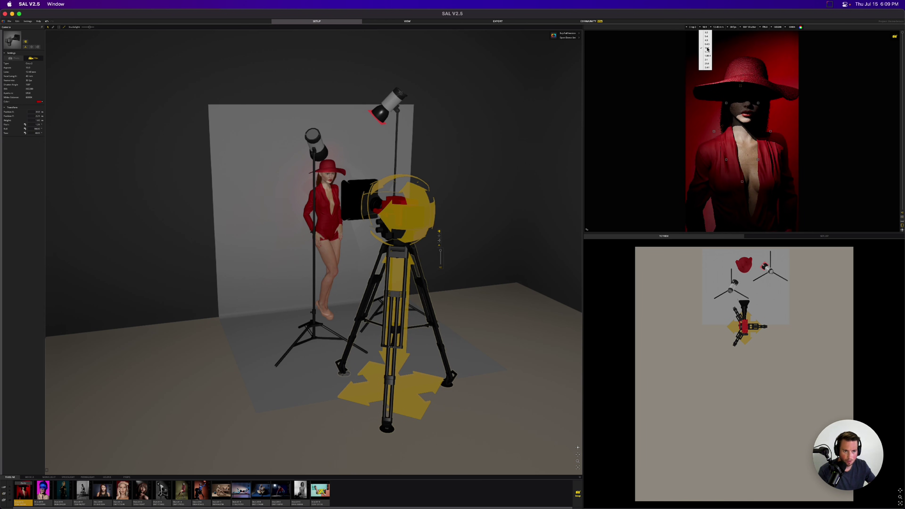
Step: Check the camera's lens and frame rate options, and choose a wider aperture to brighten the camera image
{"action": "left_click", "coordinate": [721, 27]}
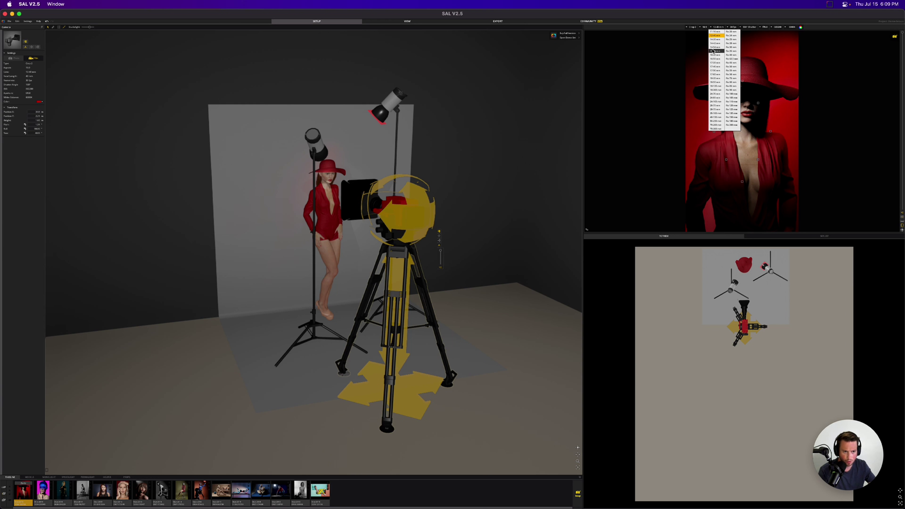
{"action": "left_click", "coordinate": [736, 27]}
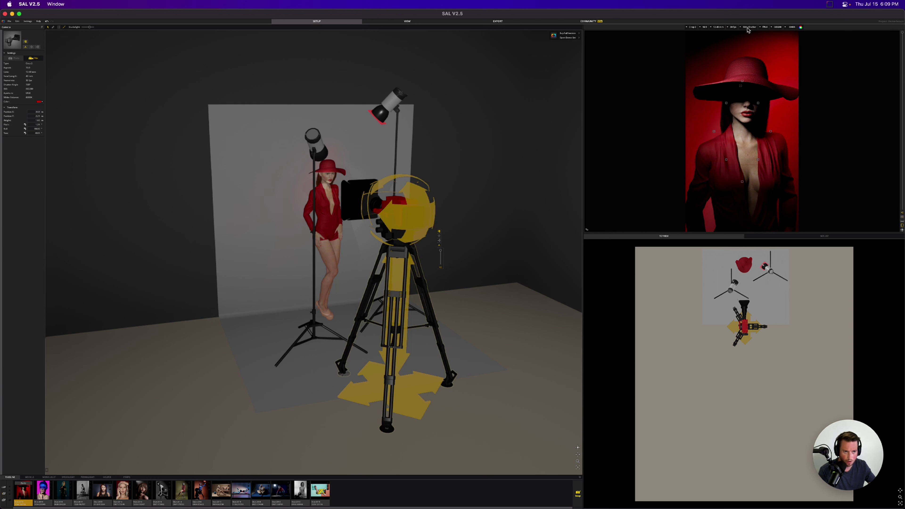
{"action": "left_click", "coordinate": [763, 28]}
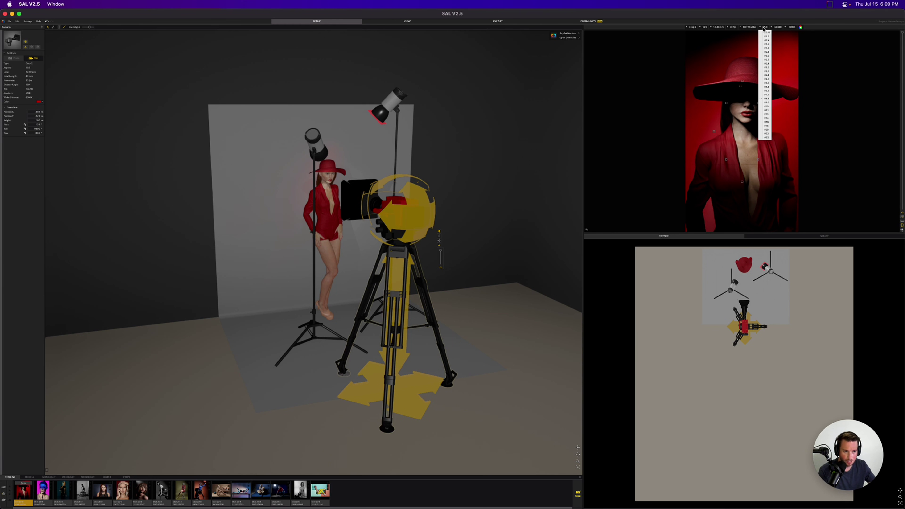
{"action": "left_click", "coordinate": [765, 52]}
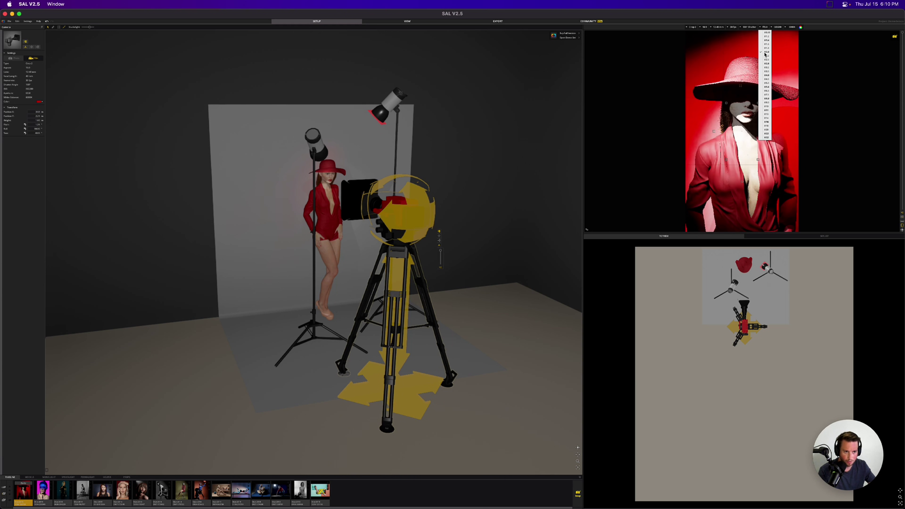
{"action": "left_click", "coordinate": [781, 106]}
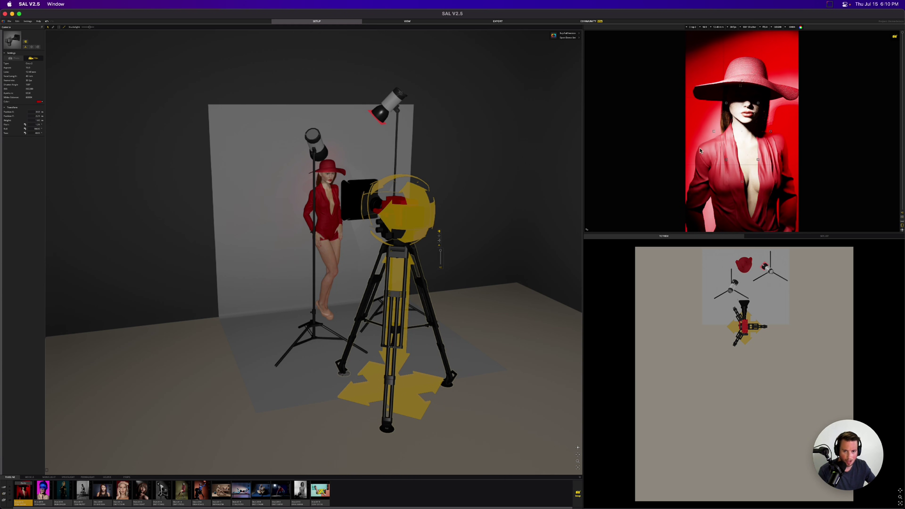
Step: Try a different power level on the studio light in front of the model, and delete that light from the set
{"action": "left_click", "coordinate": [315, 150]}
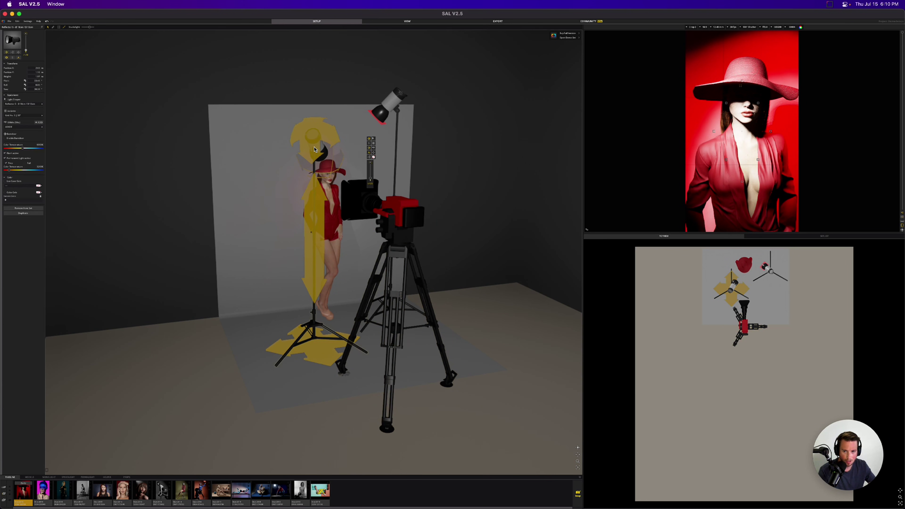
{"action": "left_click", "coordinate": [371, 180]}
{"action": "mouse_move", "coordinate": [370, 179]}
{"action": "left_mouse_down"}
{"action": "mouse_move", "coordinate": [370, 172]}
{"action": "mouse_move", "coordinate": [371, 187]}
{"action": "left_mouse_up"}
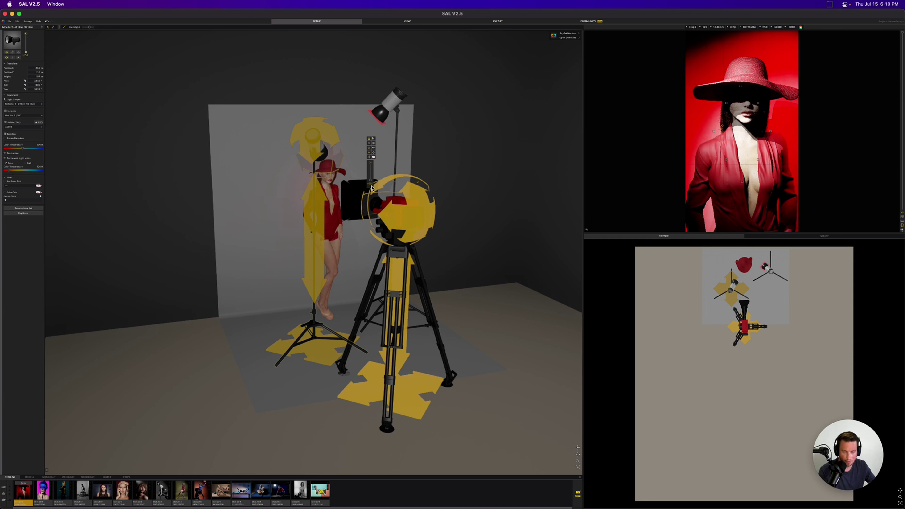
{"action": "left_click", "coordinate": [401, 188]}
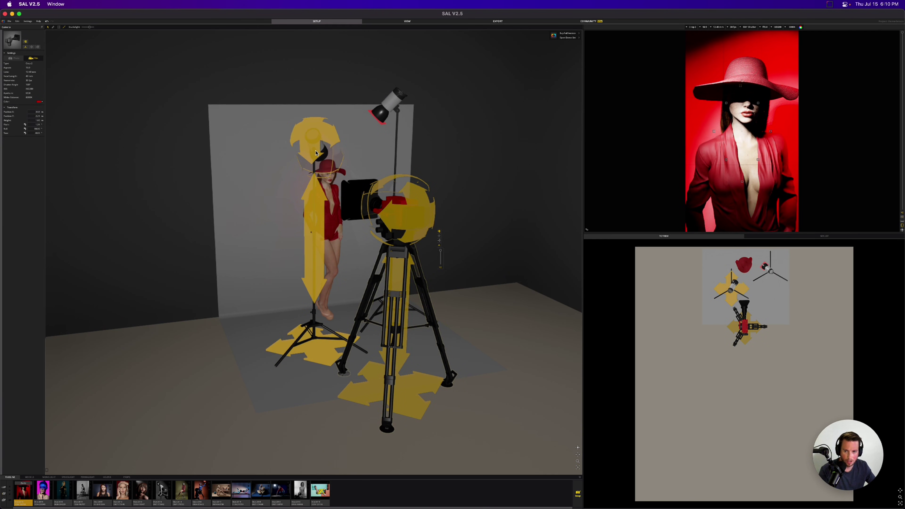
{"action": "left_click", "coordinate": [316, 153]}
{"action": "key", "text": "Delete"}
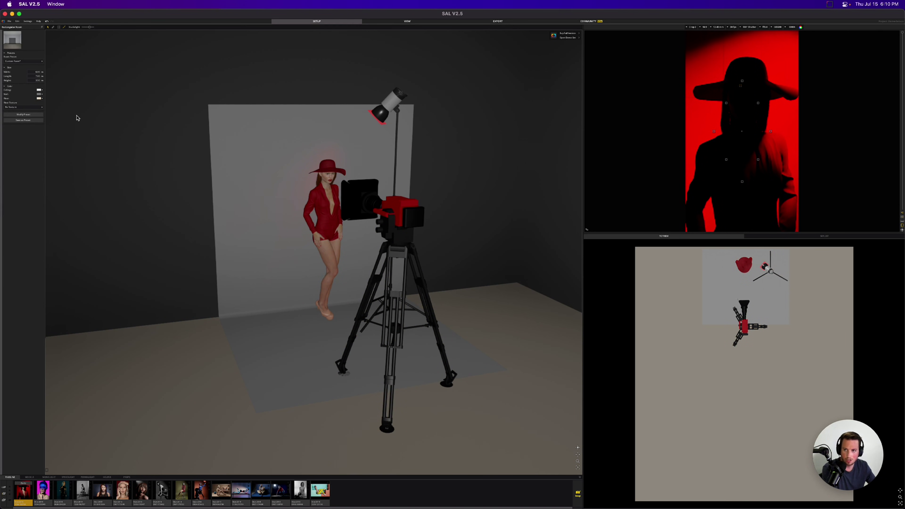
Step: Browse the asset library's models, studio flashes, compact flashes and continuous lights
{"action": "left_click", "coordinate": [29, 477]}
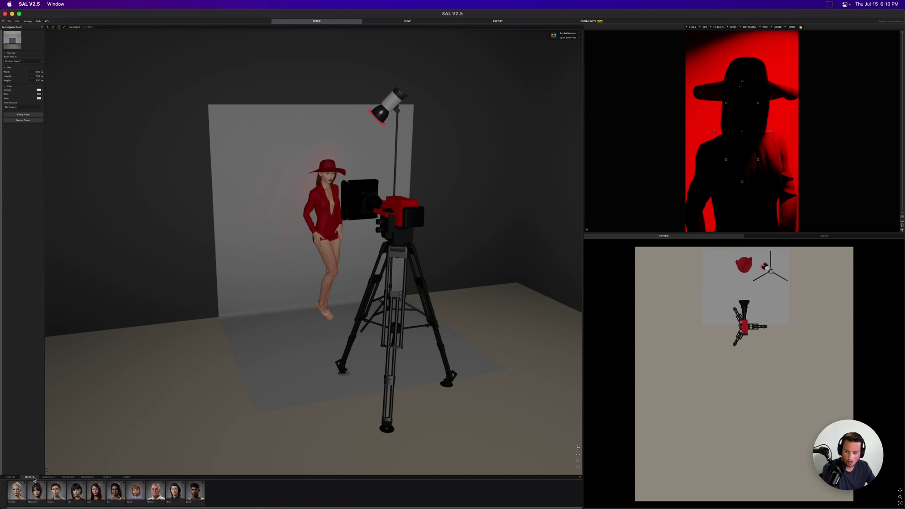
{"action": "left_click", "coordinate": [49, 477]}
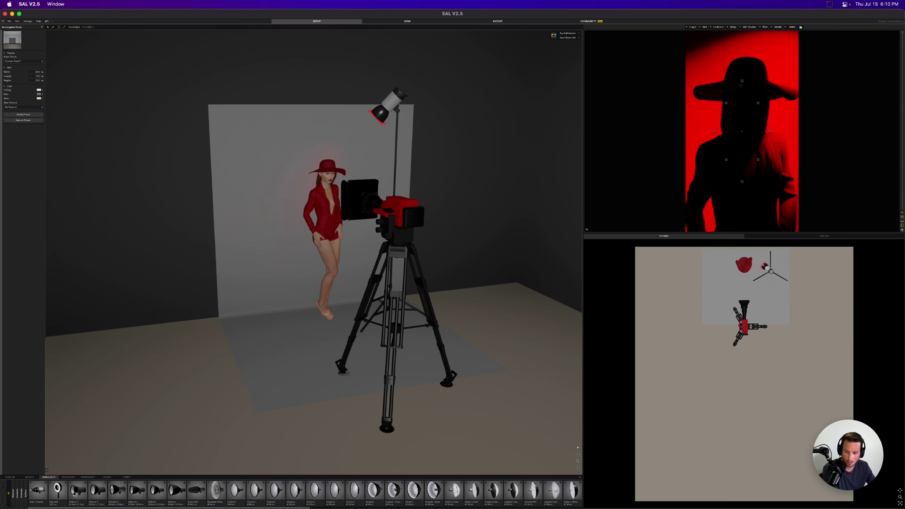
{"action": "left_click", "coordinate": [68, 477]}
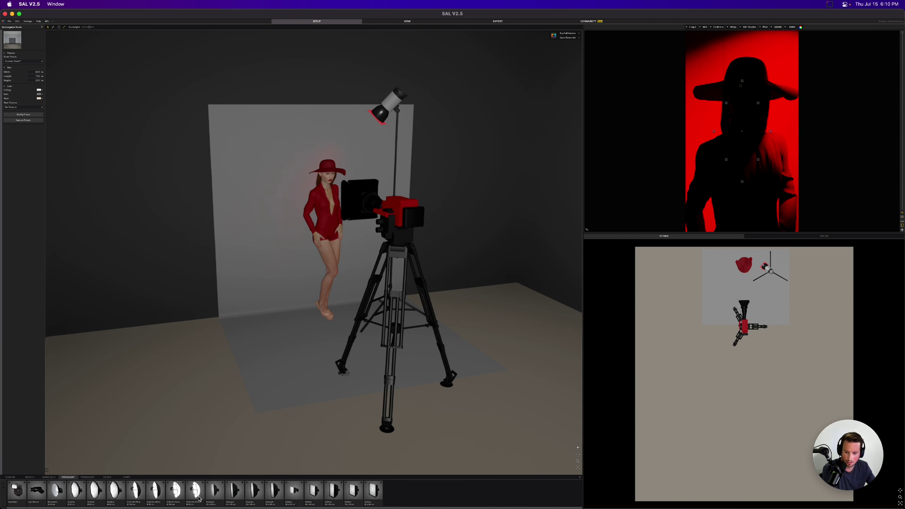
{"action": "left_click", "coordinate": [88, 477]}
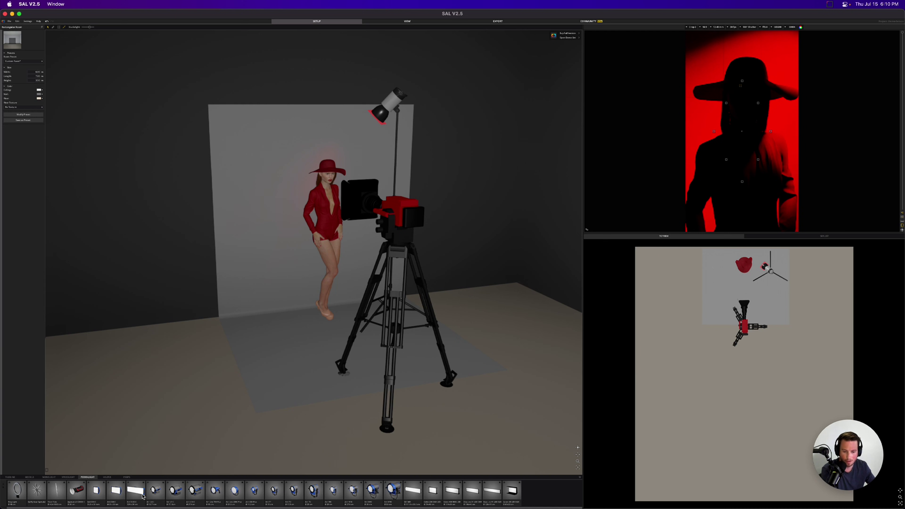
{"action": "left_click", "coordinate": [116, 491]}
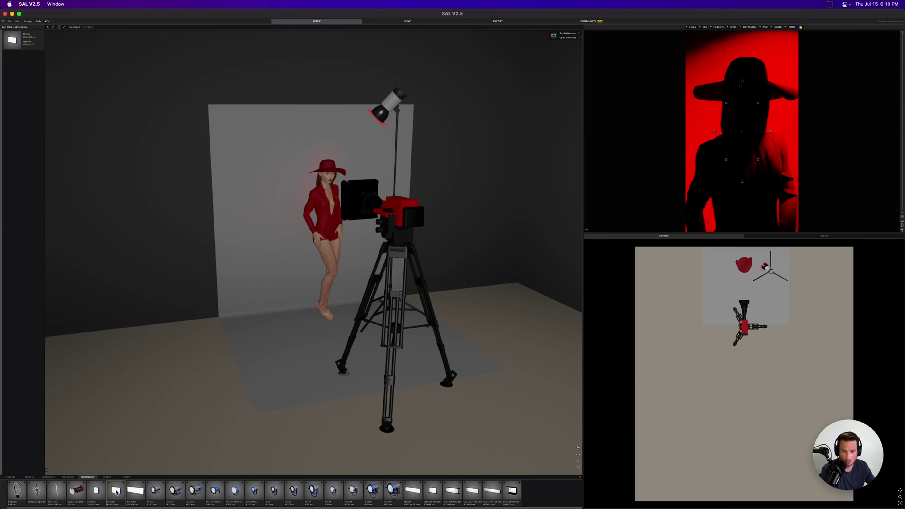
{"action": "left_click_drag", "start_coordinate": [116, 492], "coordinate": [454, 260]}
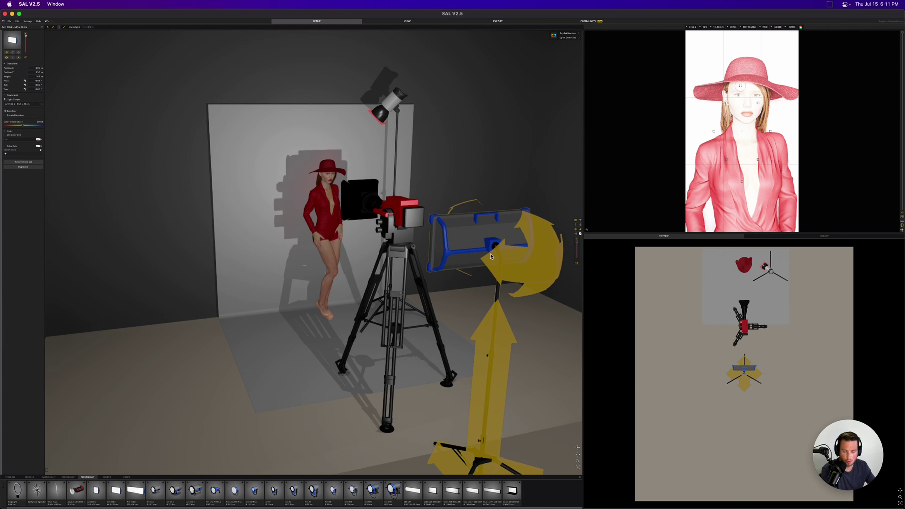
{"action": "key", "text": "Delete"}
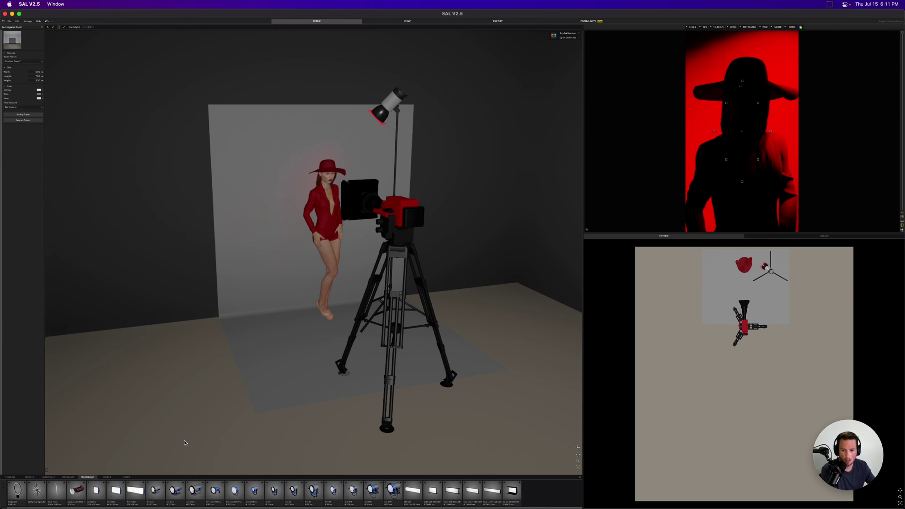
Step: Place a continuous LED panel beside the camera, aimed at the model, and lower its power
{"action": "left_click_drag", "start_coordinate": [115, 492], "coordinate": [279, 379]}
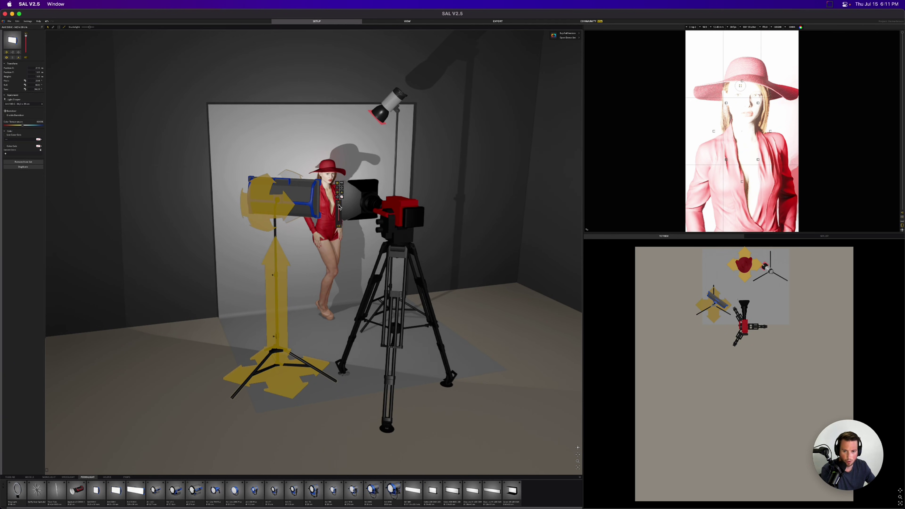
{"action": "left_click_drag", "start_coordinate": [338, 207], "coordinate": [341, 216]}
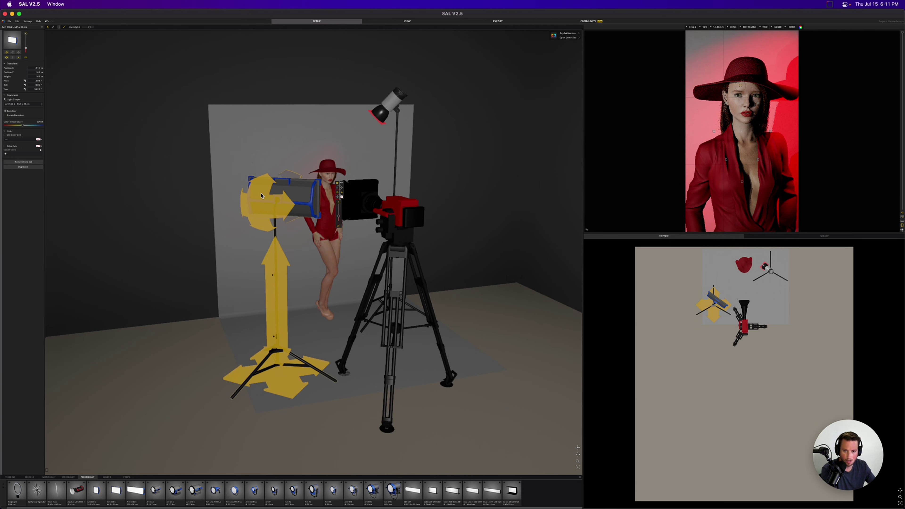
Step: Tilt the LED panel down towards the model and try several stand heights, settling slightly above her head
{"action": "mouse_move", "coordinate": [254, 198]}
{"action": "left_mouse_down"}
{"action": "mouse_move", "coordinate": [232, 81]}
{"action": "mouse_move", "coordinate": [181, 53]}
{"action": "mouse_move", "coordinate": [178, 109]}
{"action": "mouse_move", "coordinate": [149, 185]}
{"action": "mouse_move", "coordinate": [250, 193]}
{"action": "mouse_move", "coordinate": [224, 138]}
{"action": "mouse_move", "coordinate": [186, 209]}
{"action": "mouse_move", "coordinate": [251, 192]}
{"action": "mouse_move", "coordinate": [278, 223]}
{"action": "mouse_move", "coordinate": [273, 234]}
{"action": "mouse_move", "coordinate": [272, 113]}
{"action": "mouse_move", "coordinate": [272, 227]}
{"action": "left_mouse_up"}
{"action": "mouse_move", "coordinate": [271, 245]}
{"action": "left_click_drag", "start_coordinate": [322, 50], "coordinate": [330, 169]}
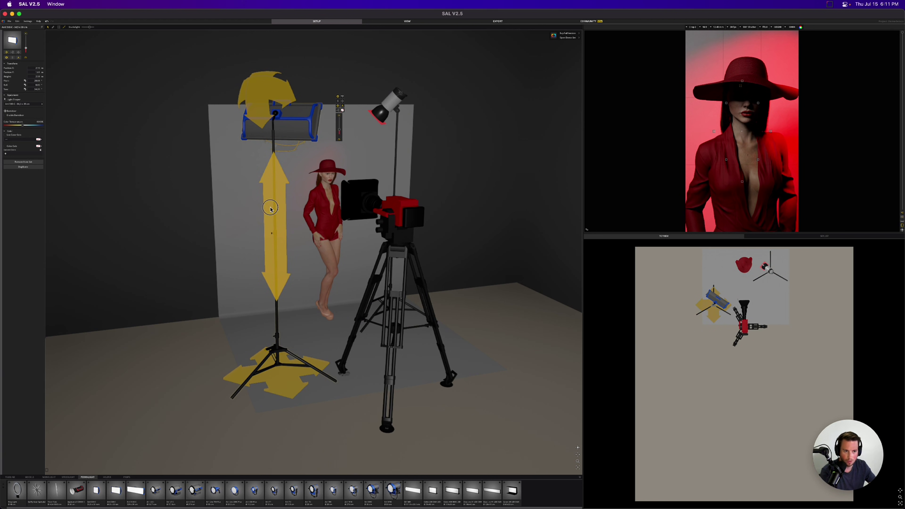
{"action": "left_click_drag", "start_coordinate": [271, 208], "coordinate": [299, 175]}
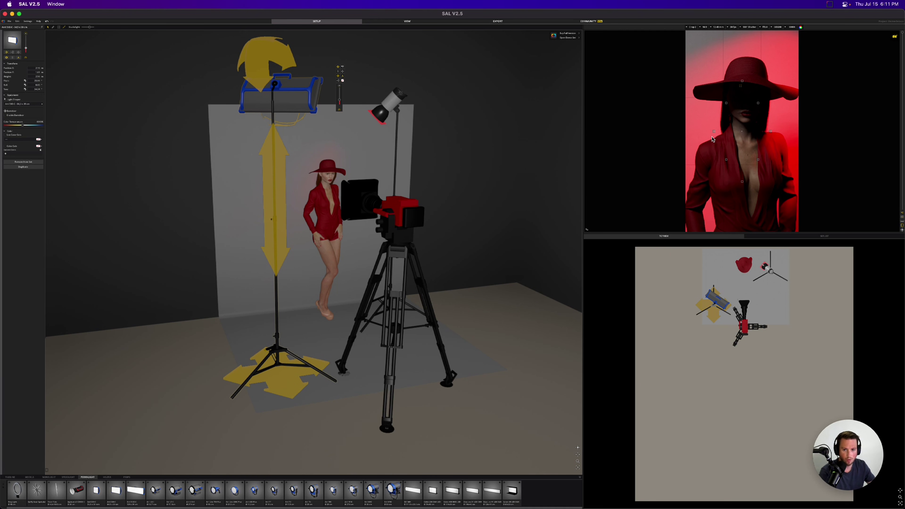
{"action": "left_click_drag", "start_coordinate": [271, 158], "coordinate": [267, 206]}
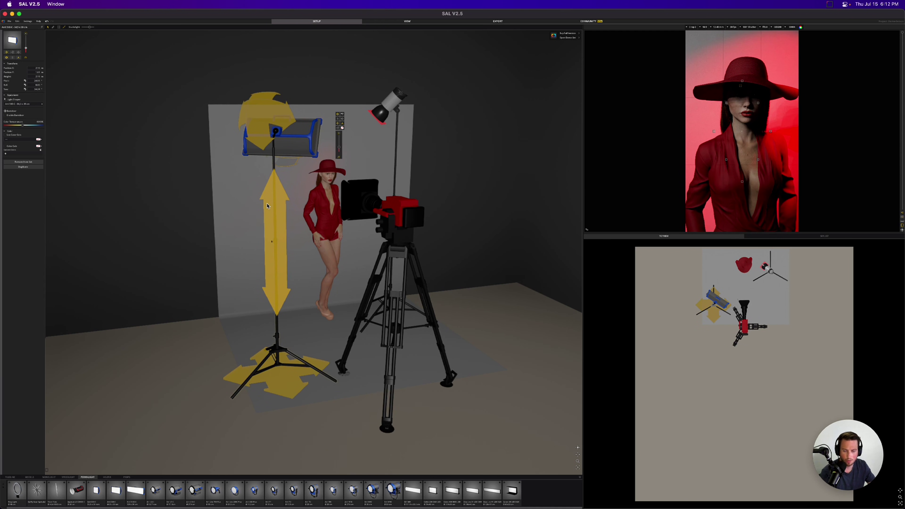
{"action": "left_click_drag", "start_coordinate": [270, 202], "coordinate": [270, 217]}
{"action": "left_click_drag", "start_coordinate": [273, 164], "coordinate": [276, 166]}
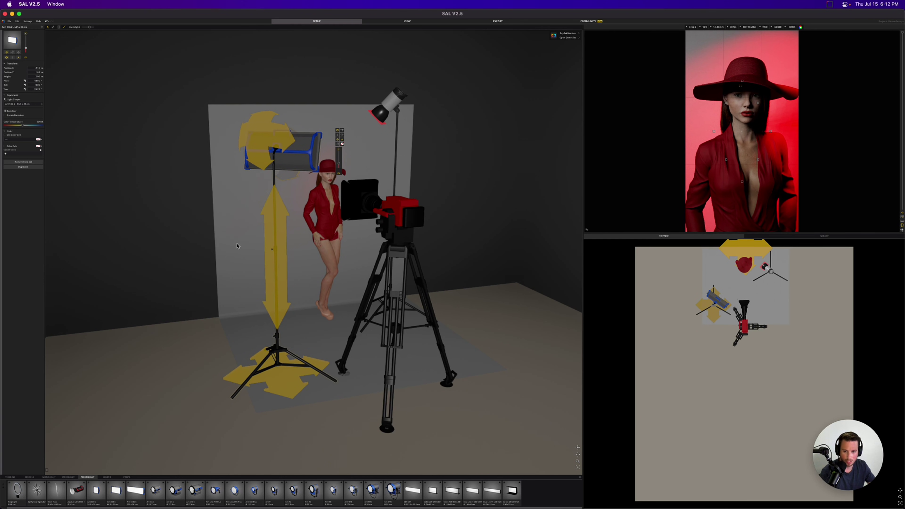
Step: Clear the set by deleting the backdrop, the red-hat model, the remaining studio light and the LED panel
{"action": "left_click", "coordinate": [237, 246]}
{"action": "key", "text": "Delete"}
{"action": "left_click", "coordinate": [321, 234]}
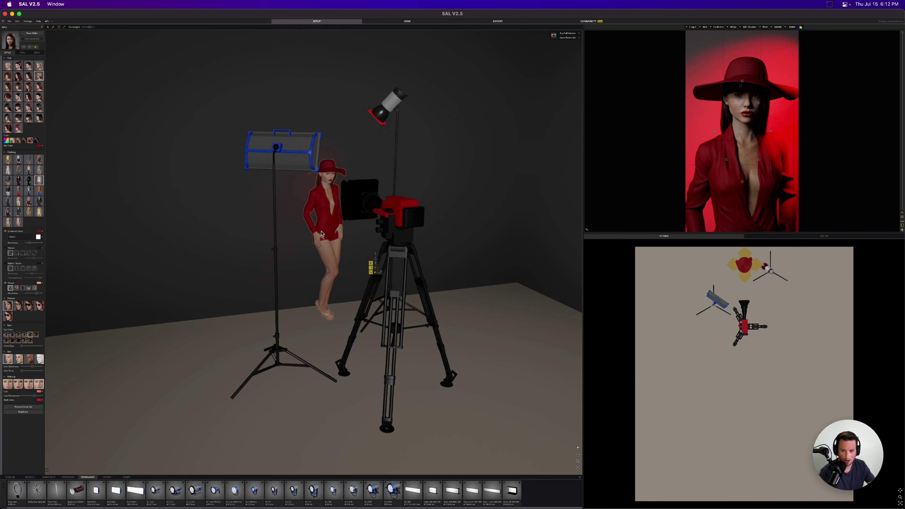
{"action": "key", "text": "Delete"}
{"action": "left_click", "coordinate": [388, 104]}
{"action": "key", "text": "Delete"}
{"action": "left_click", "coordinate": [273, 158]}
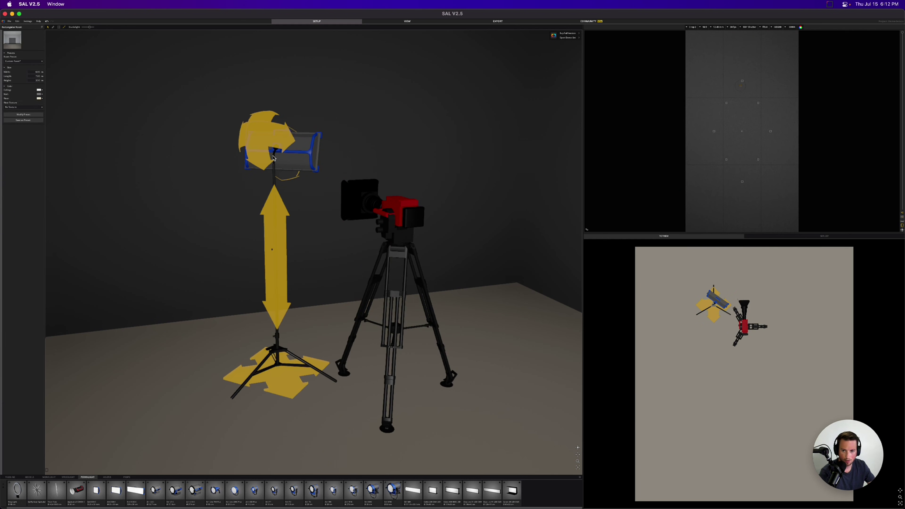
{"action": "key", "text": "Delete"}
Step: Move the camera back across the studio floor, away from the rear wall
{"action": "left_click", "coordinate": [391, 350]}
{"action": "left_click_drag", "start_coordinate": [408, 402], "coordinate": [452, 469]}
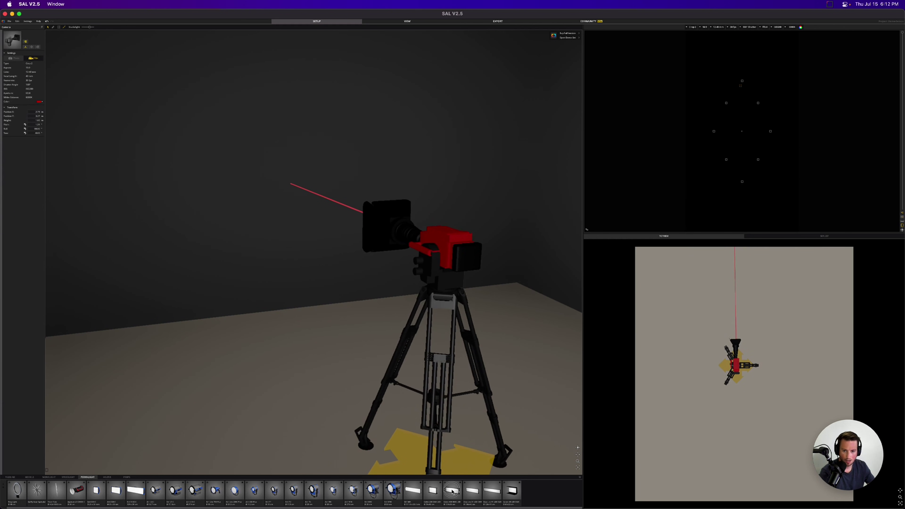
Step: Browse the light, helper and prop categories, and place a wooden table with a bowl of fruit in front of the camera
{"action": "left_click", "coordinate": [48, 477]}
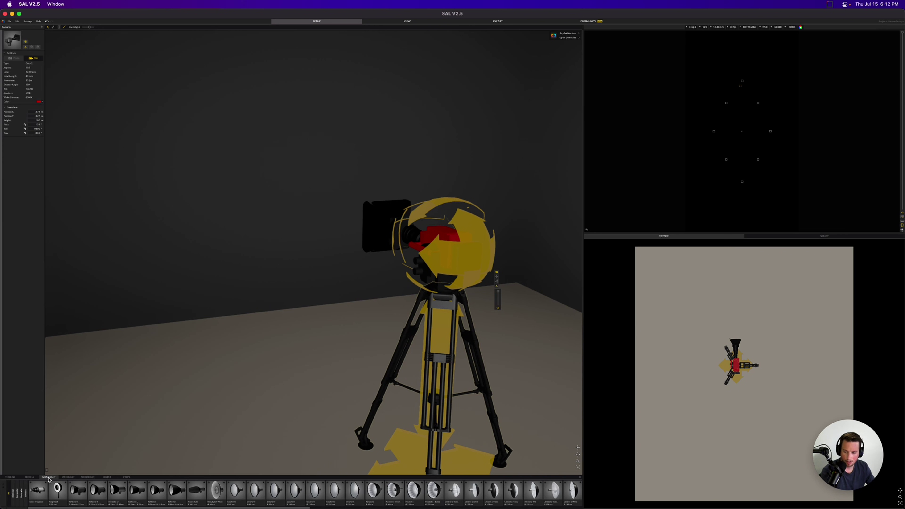
{"action": "left_click", "coordinate": [68, 477]}
{"action": "left_click", "coordinate": [107, 477]}
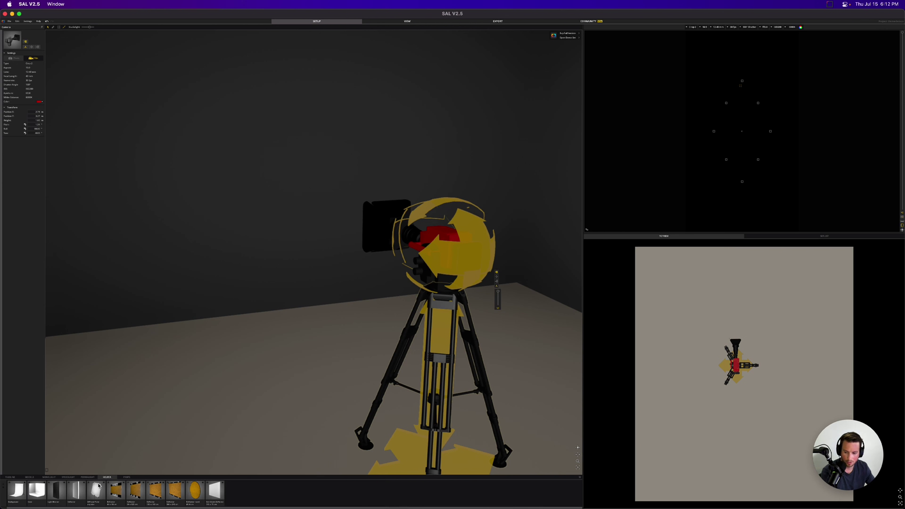
{"action": "left_click", "coordinate": [126, 477]}
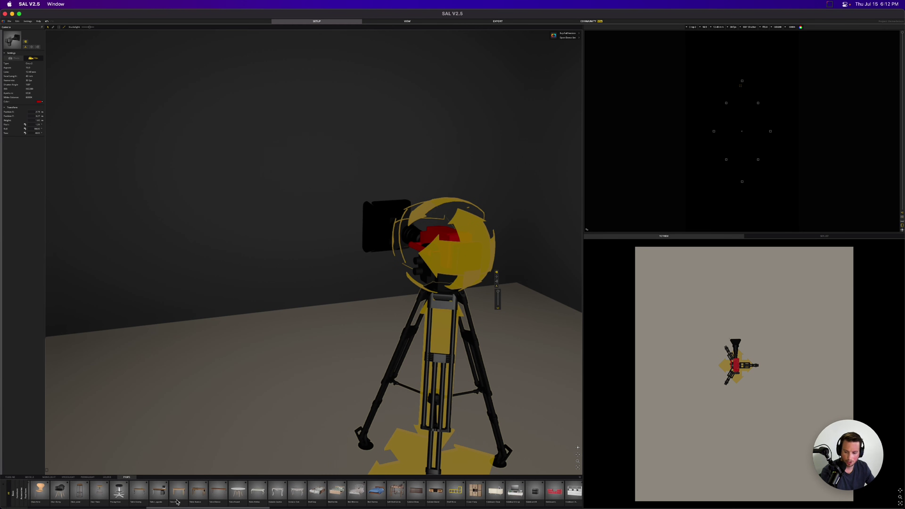
{"action": "left_click_drag", "start_coordinate": [136, 493], "coordinate": [355, 380]}
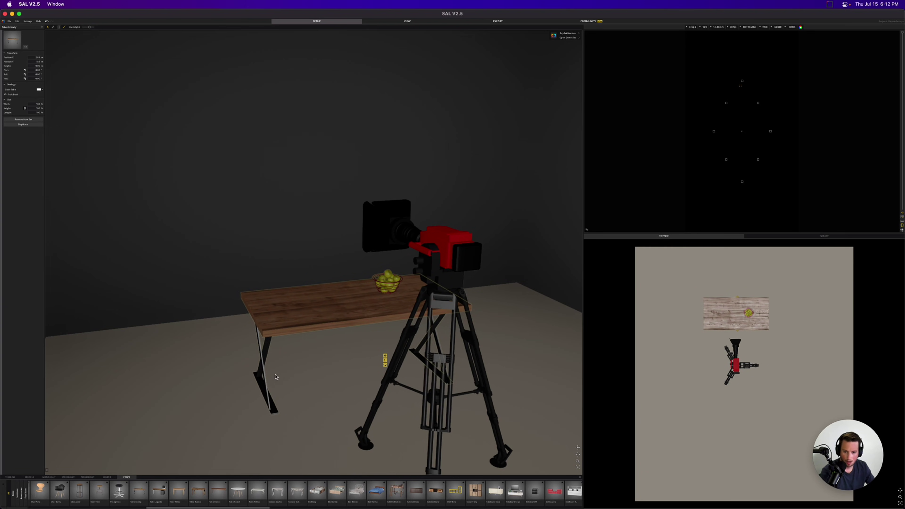
Step: Move the wooden table with the fruit bowl slightly farther away from the camera
{"action": "left_click", "coordinate": [293, 396]}
{"action": "left_click_drag", "start_coordinate": [292, 396], "coordinate": [323, 390]}
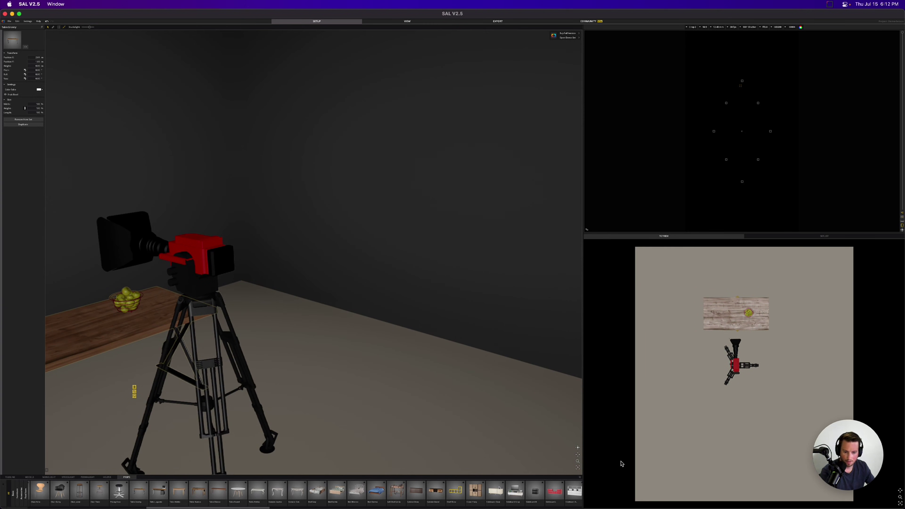
{"action": "left_click_drag", "start_coordinate": [577, 456], "coordinate": [455, 424]}
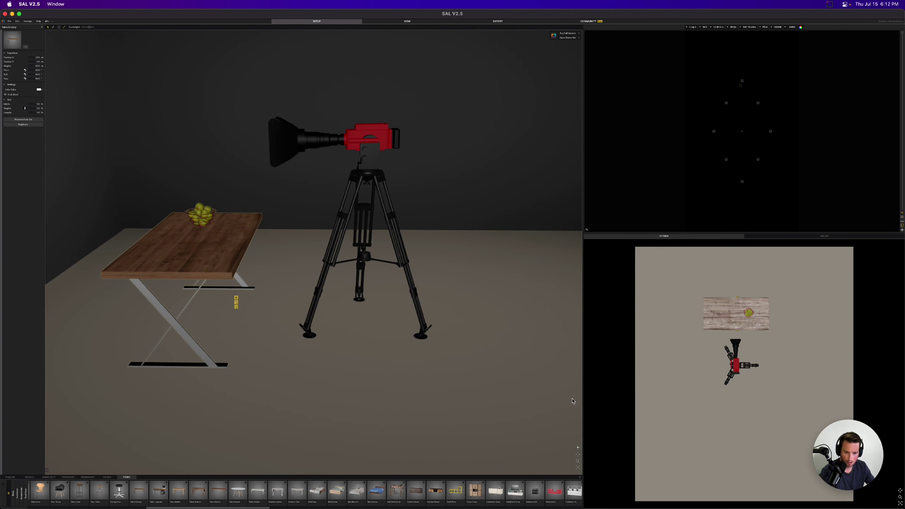
{"action": "left_click_drag", "start_coordinate": [578, 458], "coordinate": [626, 459]}
{"action": "left_click", "coordinate": [316, 264]}
{"action": "left_click_drag", "start_coordinate": [316, 264], "coordinate": [307, 264]}
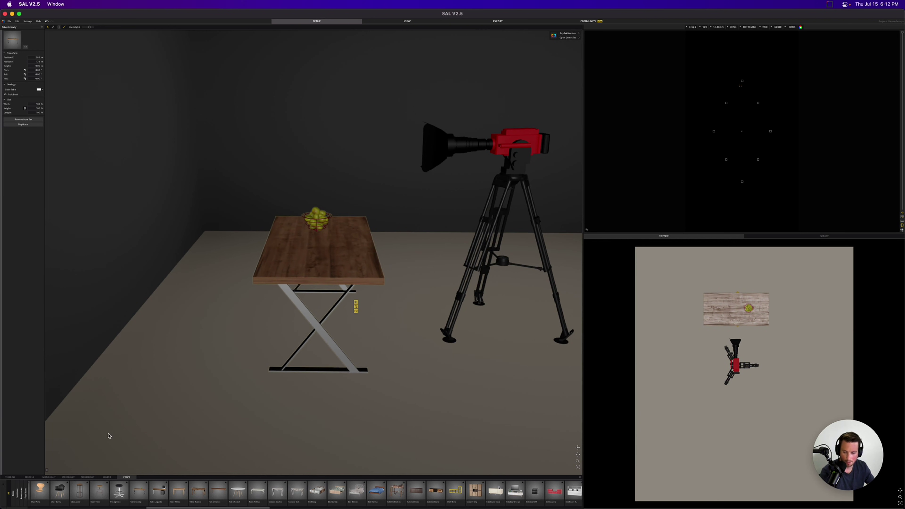
Step: Place a black posing stool behind the table and add the long-haired male model in a dark suit in front of it
{"action": "left_click_drag", "start_coordinate": [118, 491], "coordinate": [202, 331]}
{"action": "left_click_drag", "start_coordinate": [213, 330], "coordinate": [214, 331]}
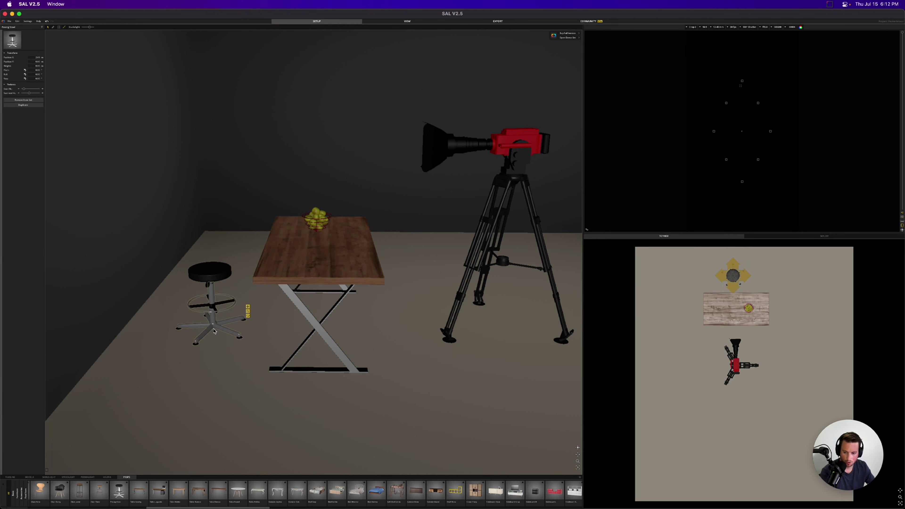
{"action": "left_click", "coordinate": [29, 477]}
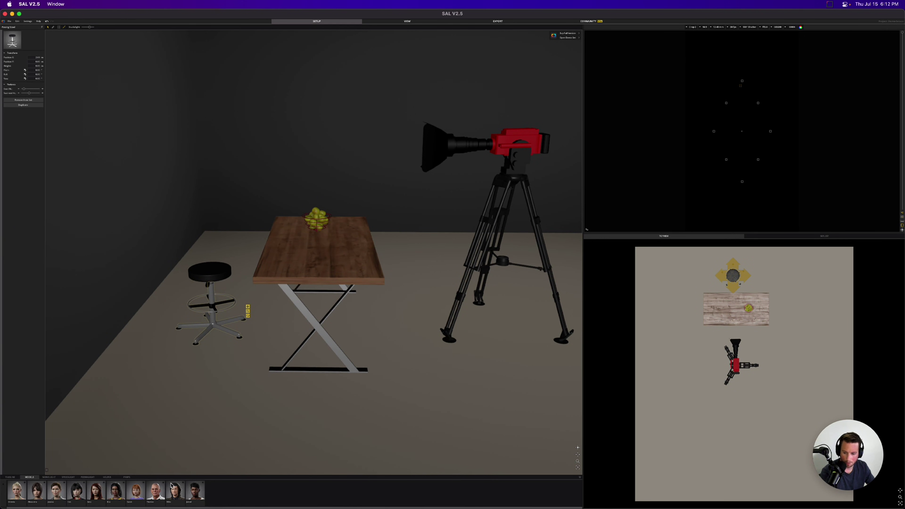
{"action": "left_click_drag", "start_coordinate": [175, 493], "coordinate": [247, 344]}
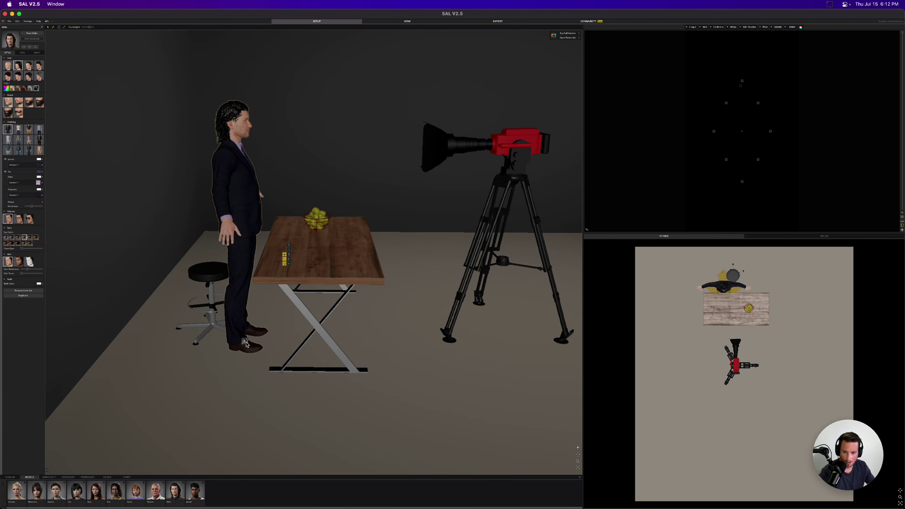
Step: Enable pose editing for the suited model and pull his hips back and down onto the stool
{"action": "left_click", "coordinate": [289, 246]}
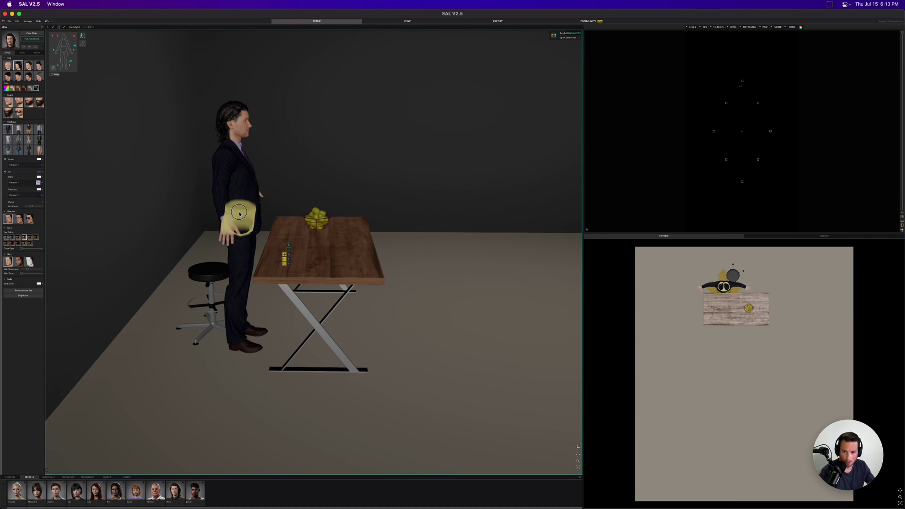
{"action": "left_click_drag", "start_coordinate": [235, 220], "coordinate": [246, 248]}
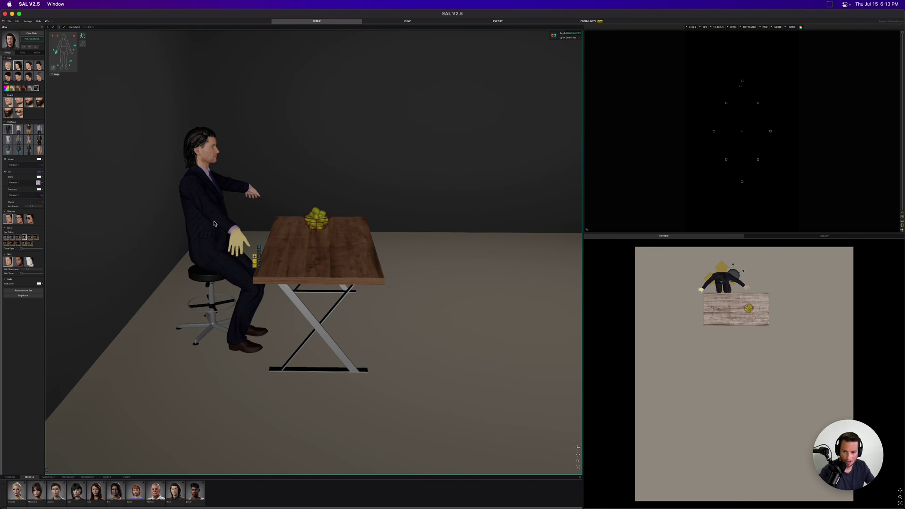
{"action": "left_click_drag", "start_coordinate": [205, 192], "coordinate": [197, 196]}
{"action": "left_click_drag", "start_coordinate": [190, 359], "coordinate": [127, 357]}
Step: Lower the model's arm nearest the fruit bowl towards the table, turn his head slightly, and leave pose editing
{"action": "left_click_drag", "start_coordinate": [579, 455], "coordinate": [409, 433]}
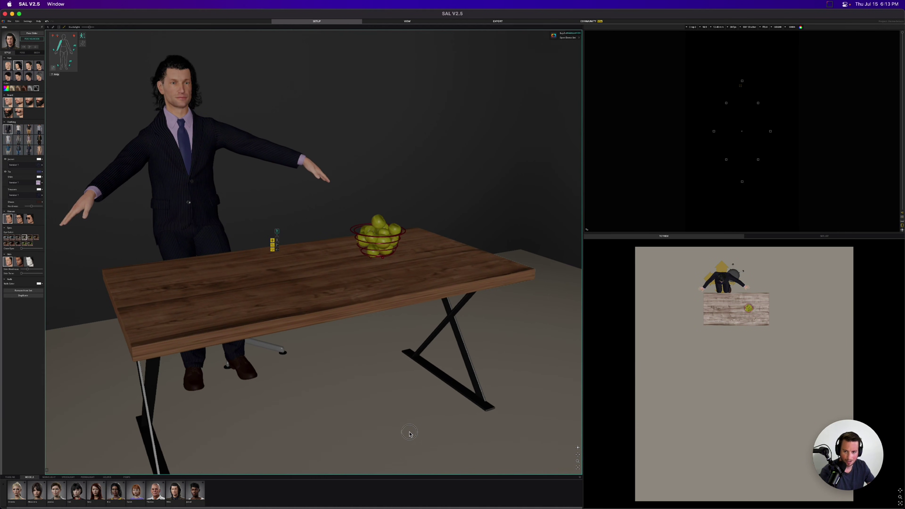
{"action": "mouse_move", "coordinate": [257, 201]}
{"action": "left_mouse_down"}
{"action": "mouse_move", "coordinate": [281, 208]}
{"action": "mouse_move", "coordinate": [244, 196]}
{"action": "mouse_move", "coordinate": [269, 208]}
{"action": "left_mouse_up"}
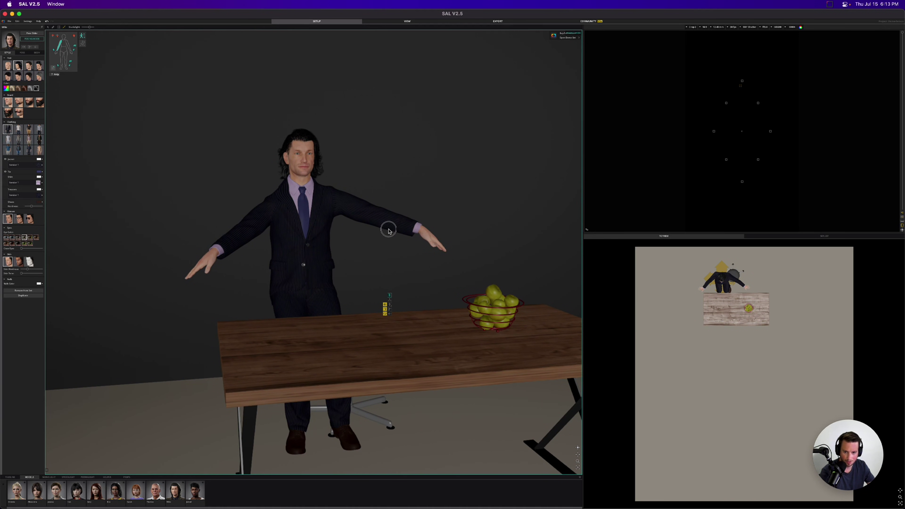
{"action": "mouse_move", "coordinate": [386, 218]}
{"action": "left_mouse_down"}
{"action": "mouse_move", "coordinate": [379, 231]}
{"action": "mouse_move", "coordinate": [372, 227]}
{"action": "mouse_move", "coordinate": [380, 211]}
{"action": "left_mouse_up"}
{"action": "left_click_drag", "start_coordinate": [419, 232], "coordinate": [381, 299]}
{"action": "left_click_drag", "start_coordinate": [301, 156], "coordinate": [308, 159]}
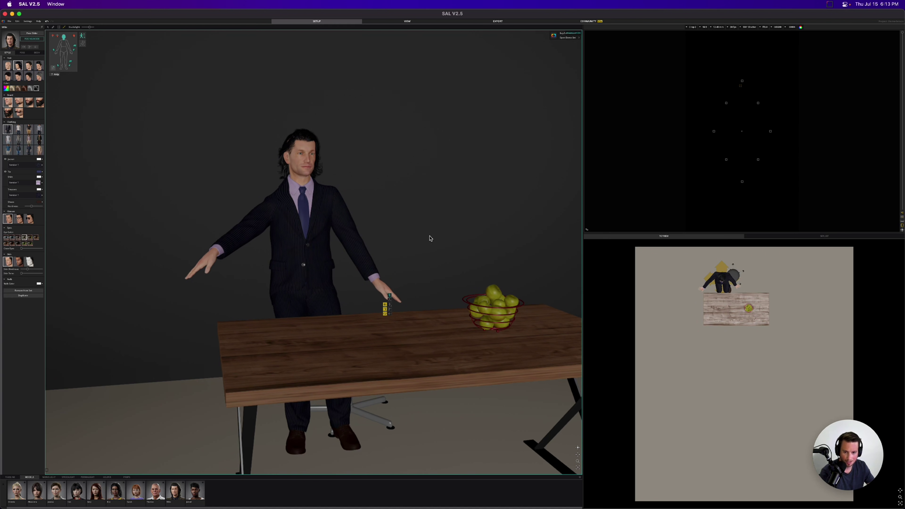
{"action": "scroll", "coordinate": [423, 240], "scroll_direction": "down", "scroll_amount": 10}
{"action": "scroll", "coordinate": [423, 241], "scroll_direction": "up", "scroll_amount": 4}
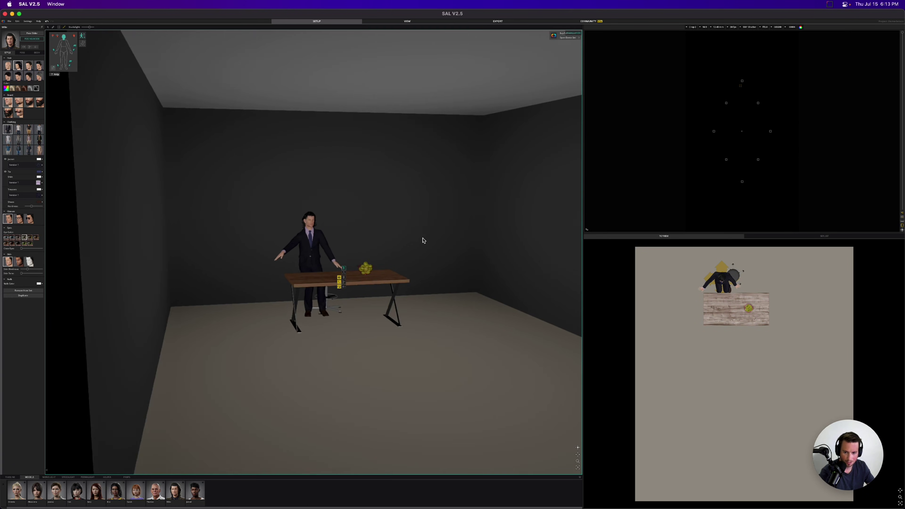
{"action": "scroll", "coordinate": [422, 240], "scroll_direction": "up", "scroll_amount": 3}
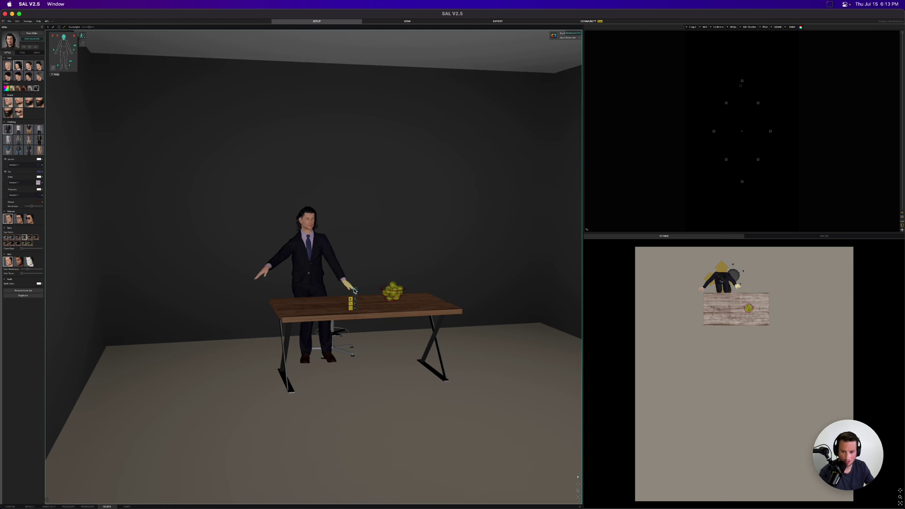
{"action": "left_click", "coordinate": [355, 291]}
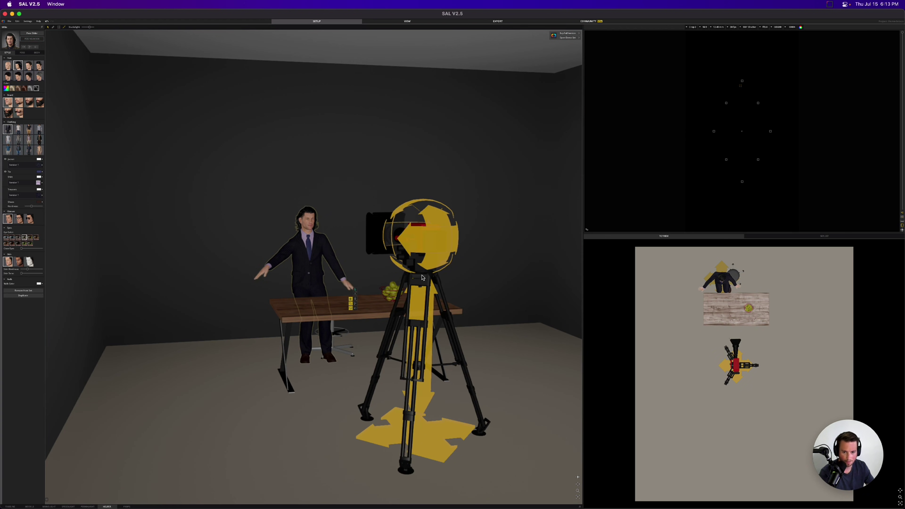
Step: Shift the camera sideways into line with the model and place an LED panel from the permanent lights beside it
{"action": "left_click_drag", "start_coordinate": [430, 431], "coordinate": [380, 443]}
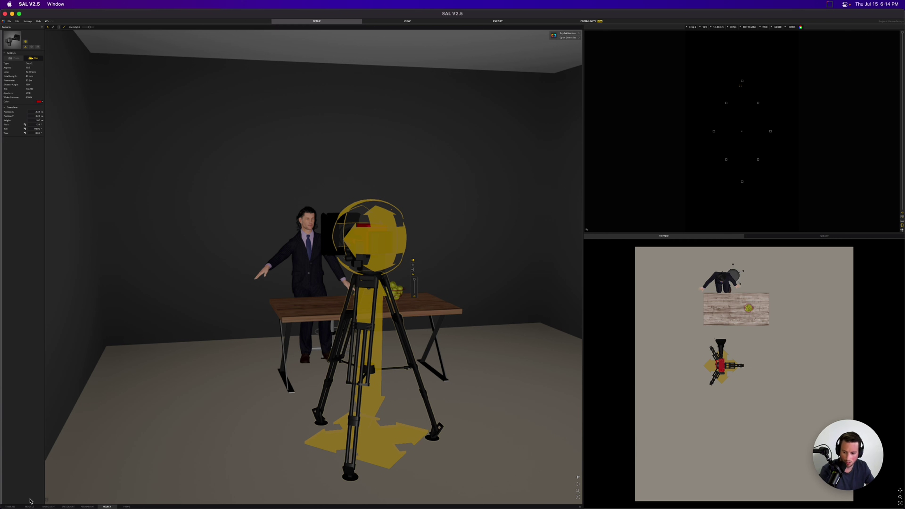
{"action": "left_click", "coordinate": [49, 506]}
{"action": "left_click", "coordinate": [88, 477]}
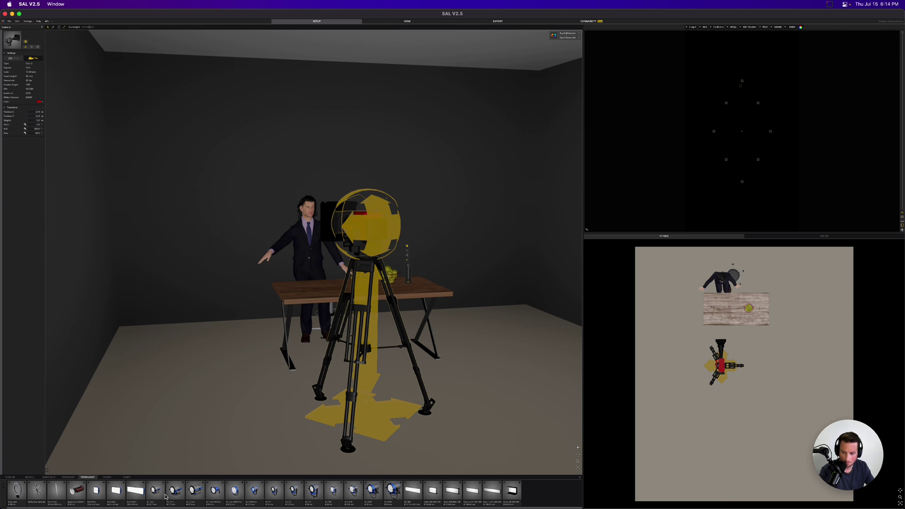
{"action": "left_click", "coordinate": [111, 492]}
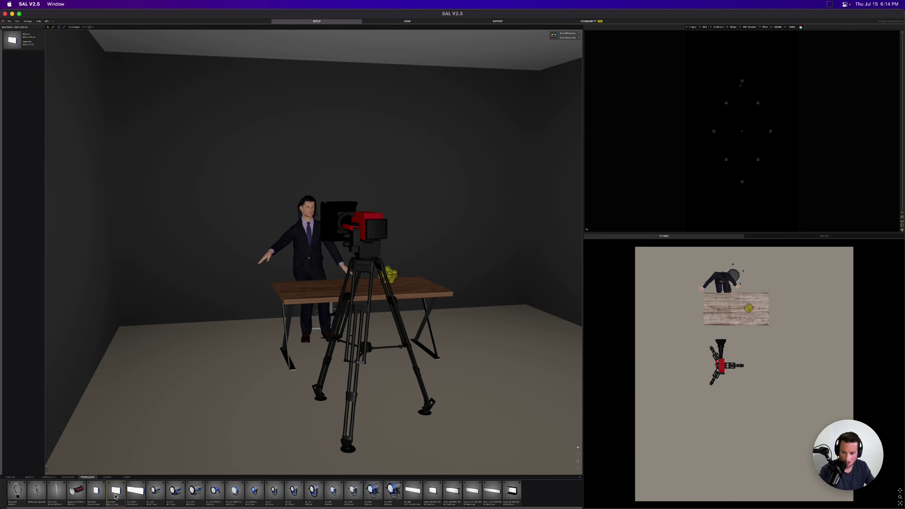
{"action": "left_click_drag", "start_coordinate": [115, 497], "coordinate": [256, 379]}
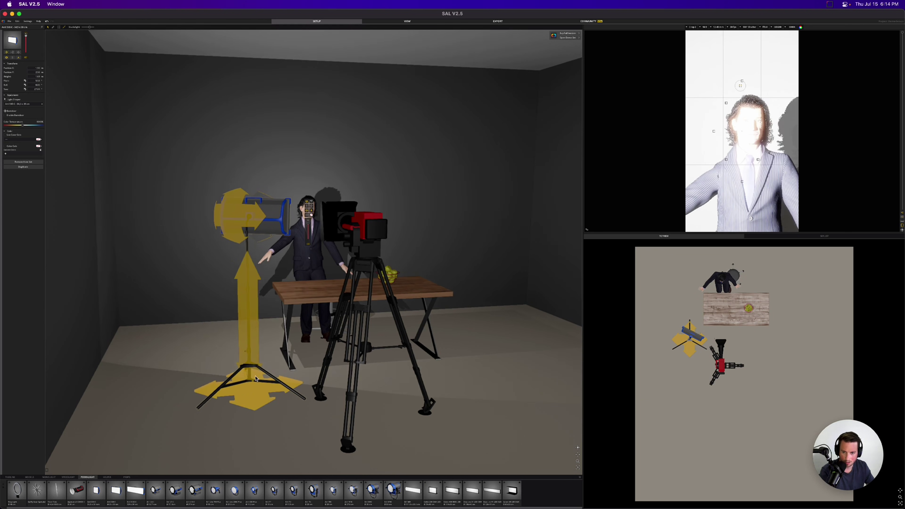
Step: Raise the LED panel above the model's head, reduce its power, rotate it upright, and lower the stand a little
{"action": "left_click_drag", "start_coordinate": [245, 210], "coordinate": [246, 209]}
{"action": "left_click", "coordinate": [248, 241]}
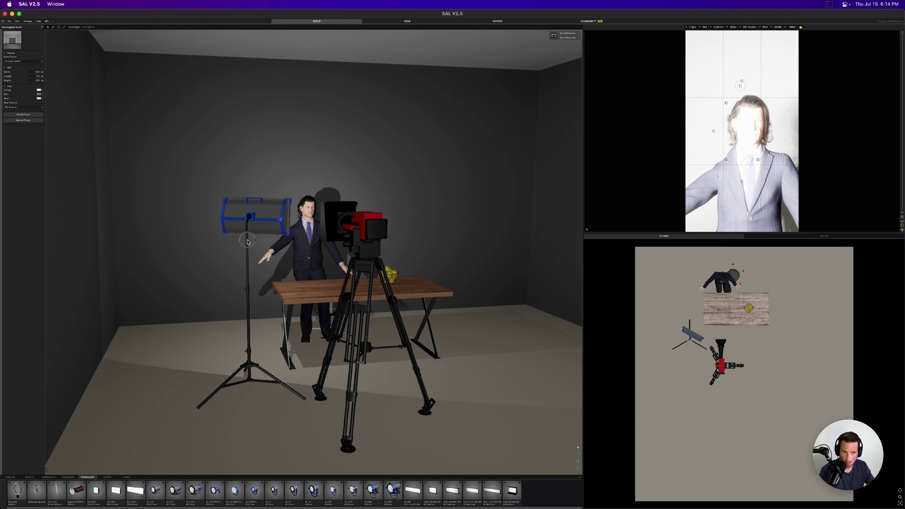
{"action": "left_click", "coordinate": [248, 241]}
{"action": "left_click_drag", "start_coordinate": [248, 241], "coordinate": [248, 194]}
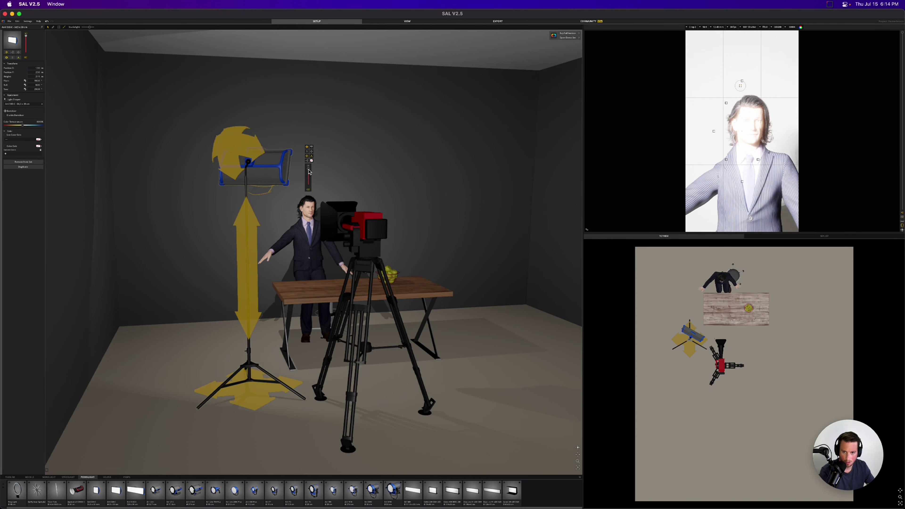
{"action": "left_click_drag", "start_coordinate": [308, 172], "coordinate": [265, 187]}
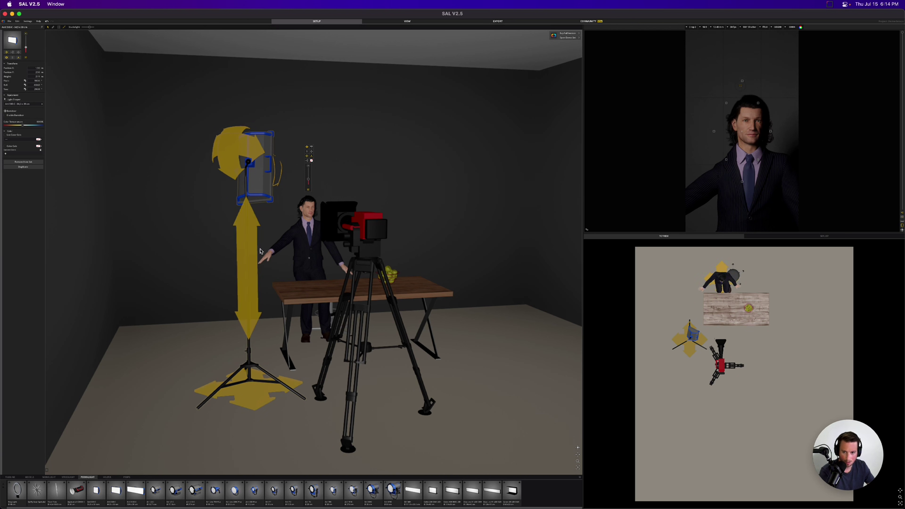
{"action": "left_click_drag", "start_coordinate": [249, 237], "coordinate": [249, 257]}
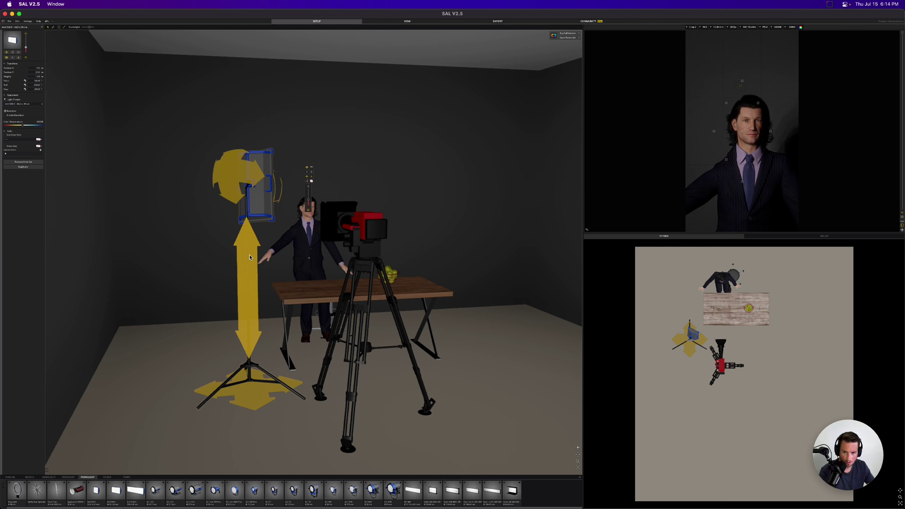
Step: Add a tube light near the back wall, behind the model and table
{"action": "right_click_drag", "start_coordinate": [194, 353], "coordinate": [169, 352]}
{"action": "left_click", "coordinate": [220, 416]}
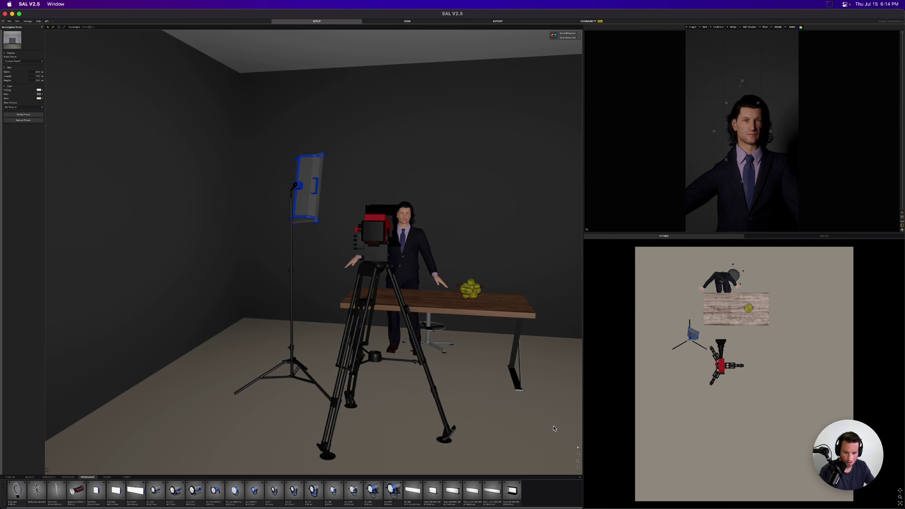
{"action": "left_click", "coordinate": [578, 454]}
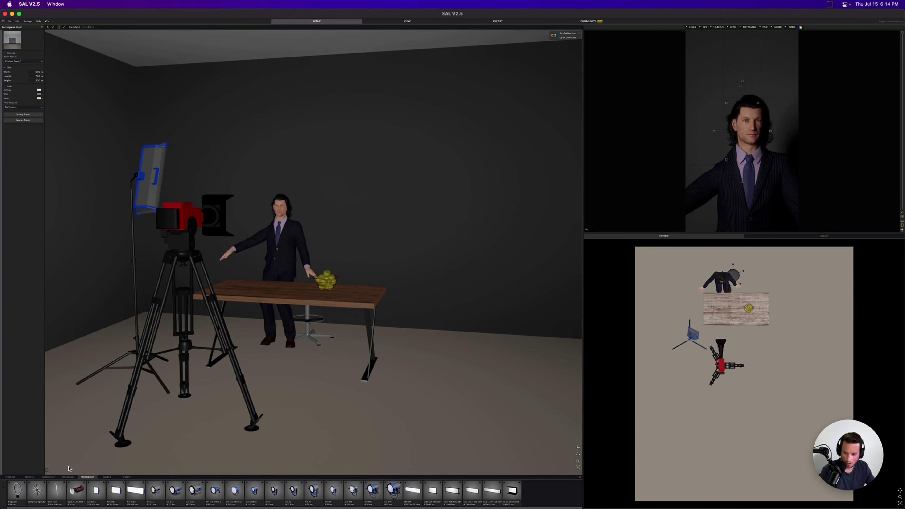
{"action": "left_click", "coordinate": [60, 491]}
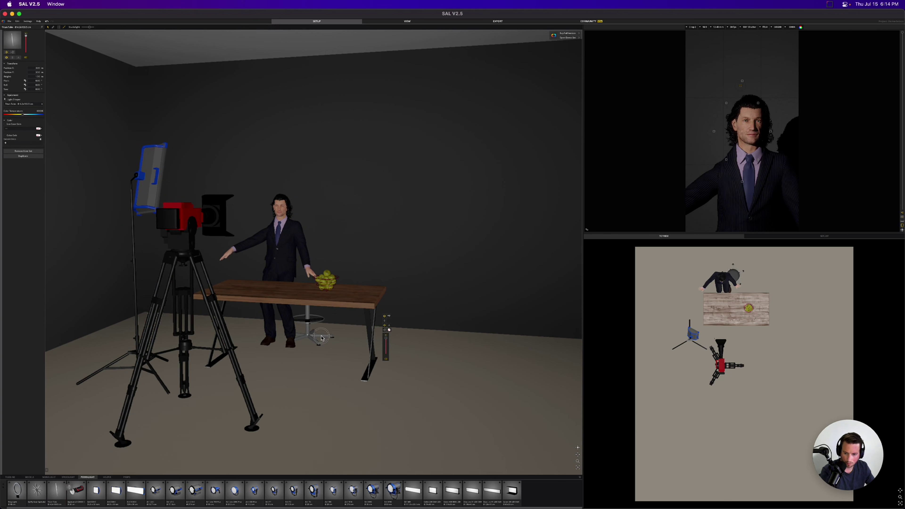
{"action": "left_click_drag", "start_coordinate": [321, 337], "coordinate": [392, 293]}
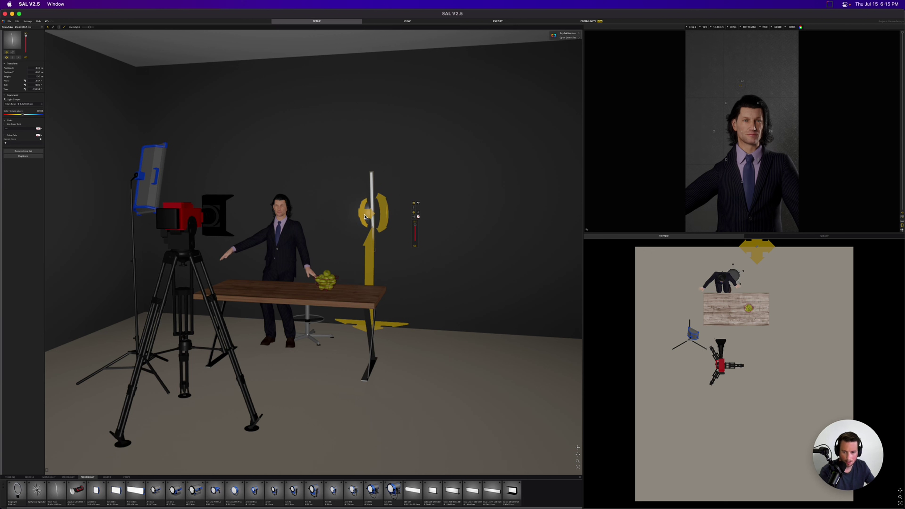
Step: Bring the tube light slightly closer to the model and rotate it to cast light on the back wall
{"action": "left_click", "coordinate": [441, 443]}
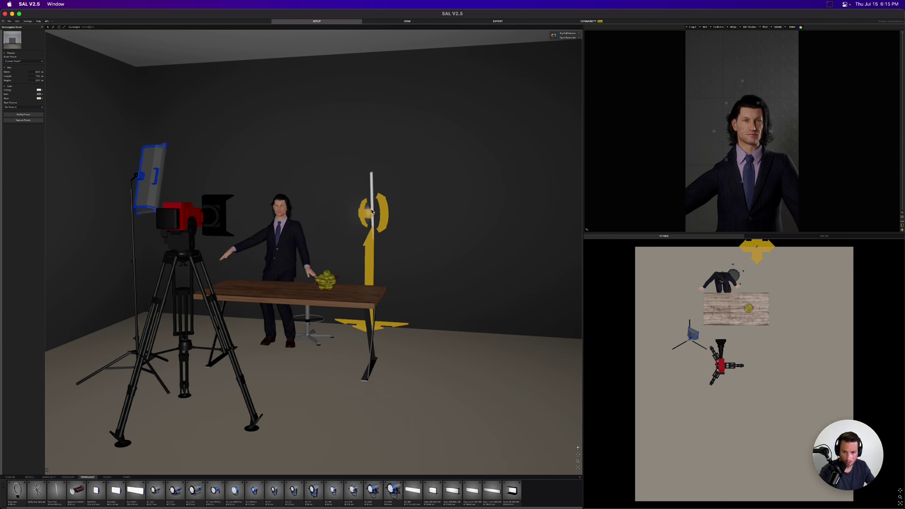
{"action": "mouse_move", "coordinate": [368, 329]}
{"action": "left_mouse_down"}
{"action": "mouse_move", "coordinate": [356, 340]}
{"action": "mouse_move", "coordinate": [355, 324]}
{"action": "left_mouse_up"}
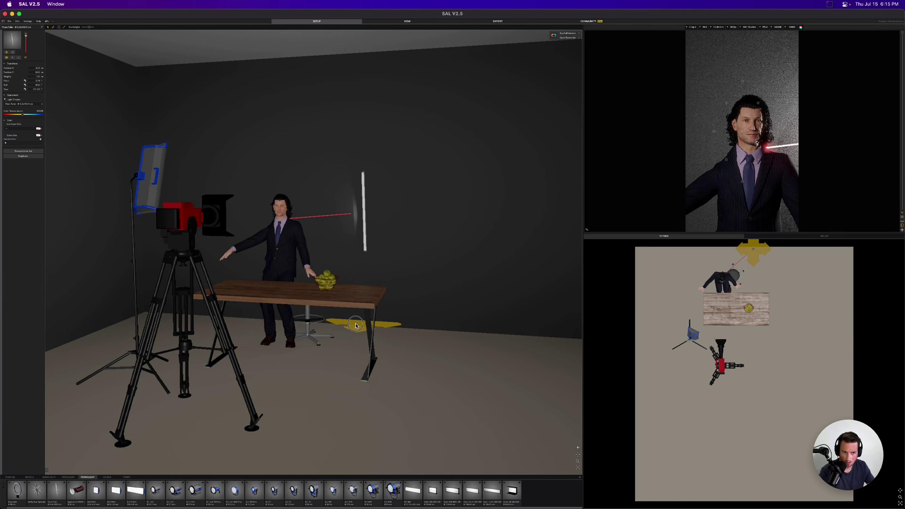
{"action": "left_click_drag", "start_coordinate": [357, 219], "coordinate": [410, 230]}
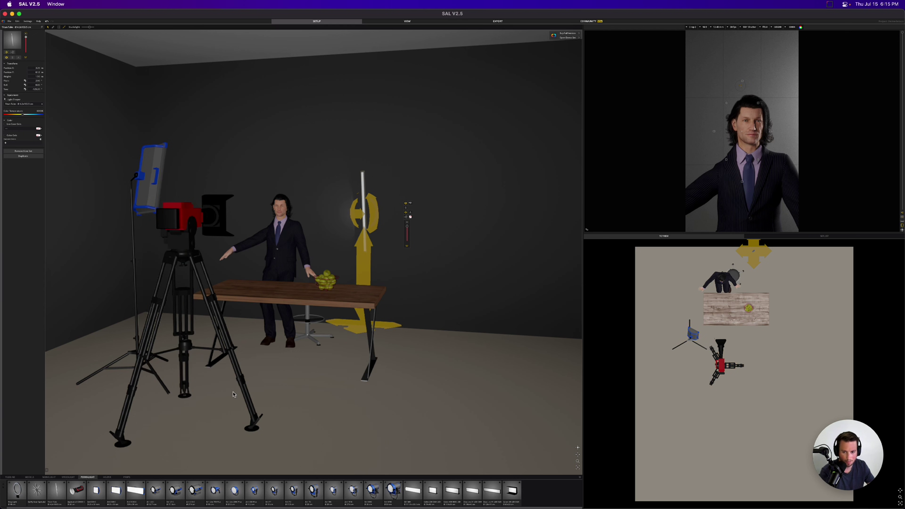
Step: Turn and tilt the camera down to the fruit bowl and move it slightly back to frame the bowl
{"action": "left_click", "coordinate": [181, 271]}
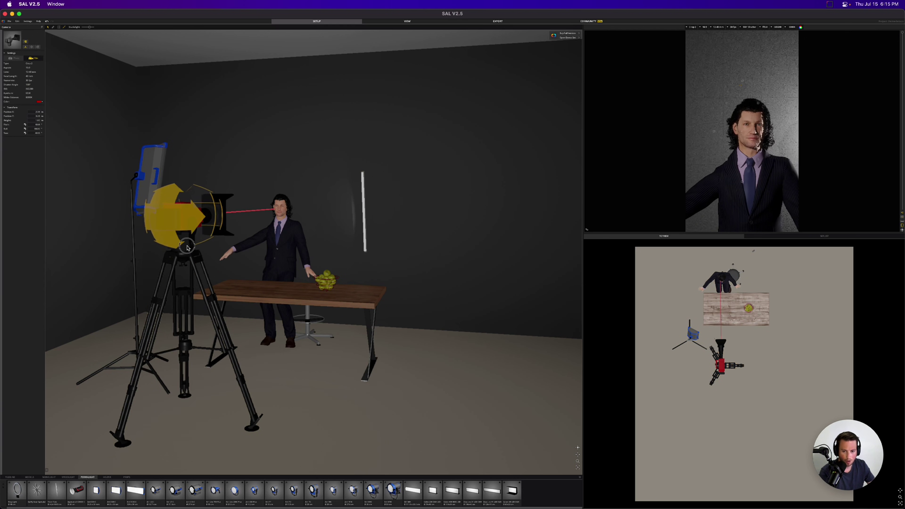
{"action": "left_click_drag", "start_coordinate": [38, 2], "coordinate": [73, 75]}
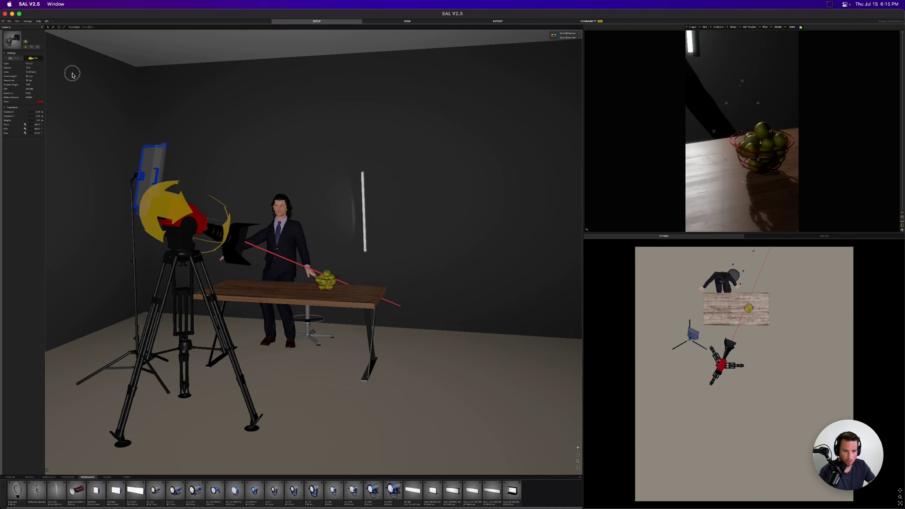
{"action": "left_click_drag", "start_coordinate": [137, 200], "coordinate": [175, 233]}
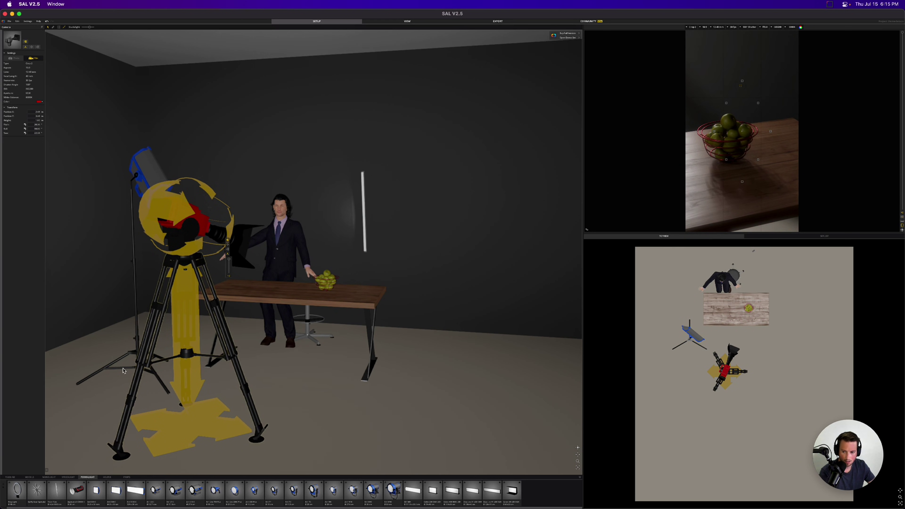
Step: Move the LED panel to the other side of the camera, lower its stand and aim it at the fruit bowl
{"action": "left_click_drag", "start_coordinate": [123, 371], "coordinate": [359, 419]}
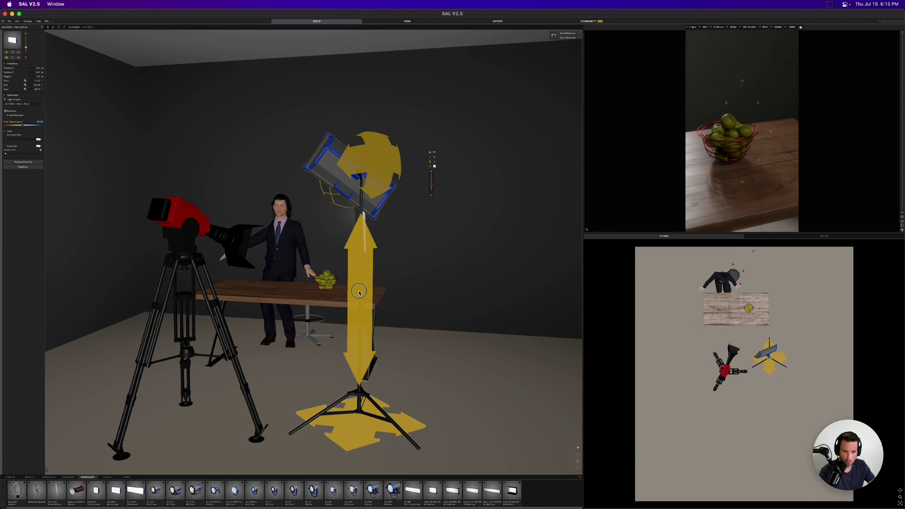
{"action": "left_click_drag", "start_coordinate": [359, 292], "coordinate": [256, 98]}
{"action": "mouse_move", "coordinate": [350, 298]}
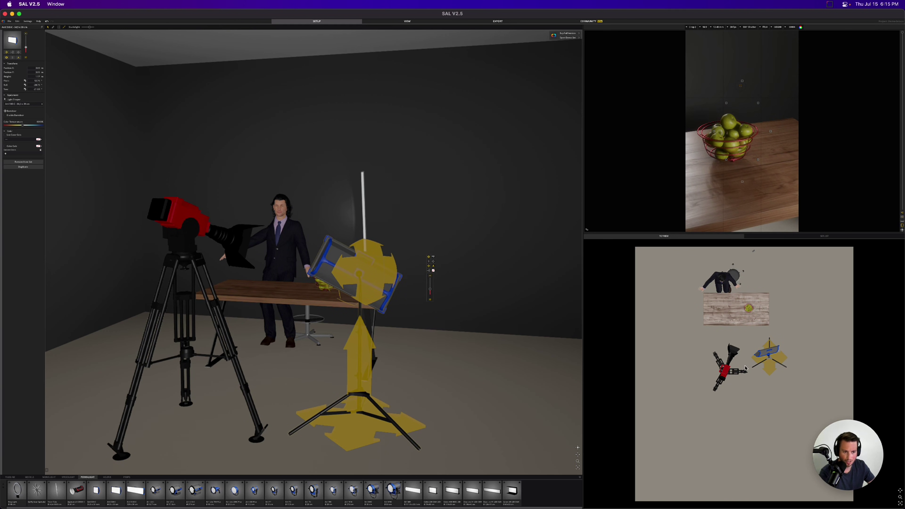
Step: Raise the LED panel's power to about the middle of its range and lower the tube light's power slightly in the light list
{"action": "left_click", "coordinate": [820, 237]}
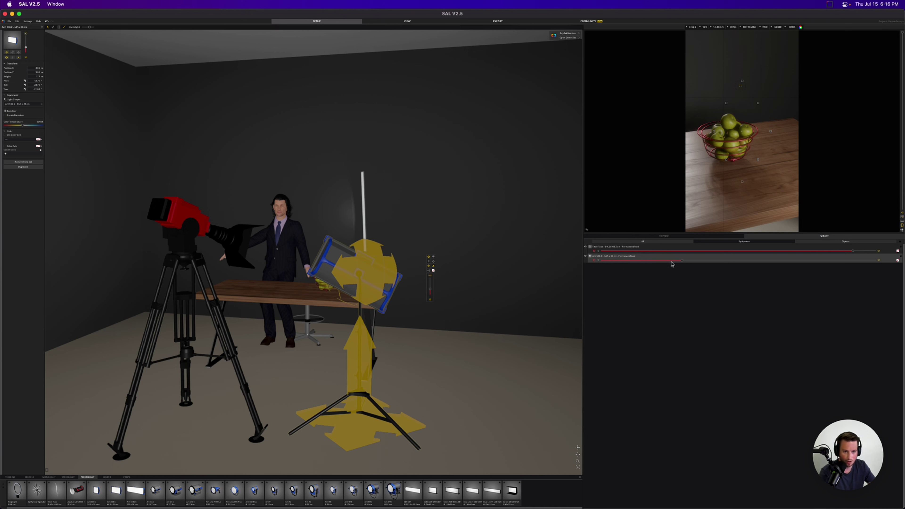
{"action": "mouse_move", "coordinate": [681, 263]}
{"action": "left_mouse_down"}
{"action": "mouse_move", "coordinate": [659, 261]}
{"action": "mouse_move", "coordinate": [699, 260]}
{"action": "left_mouse_up"}
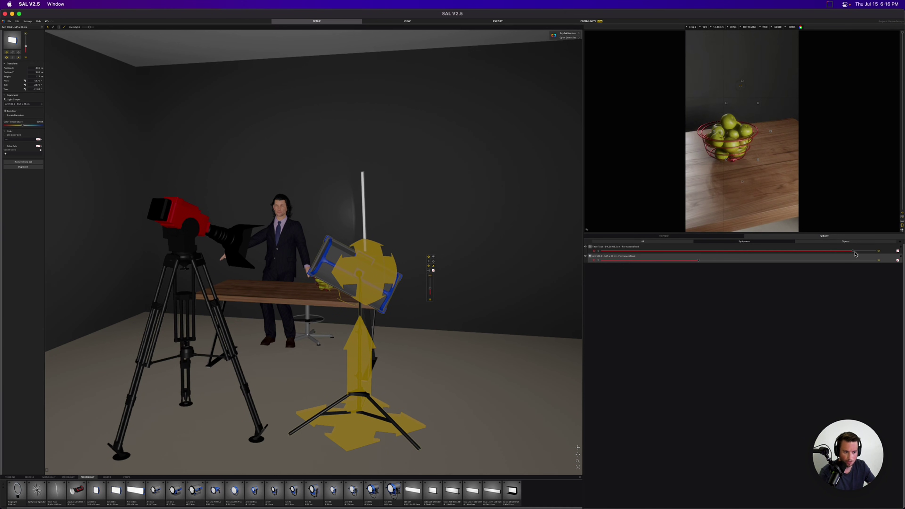
{"action": "left_click_drag", "start_coordinate": [851, 253], "coordinate": [821, 252]}
{"action": "left_click_drag", "start_coordinate": [700, 262], "coordinate": [744, 260]}
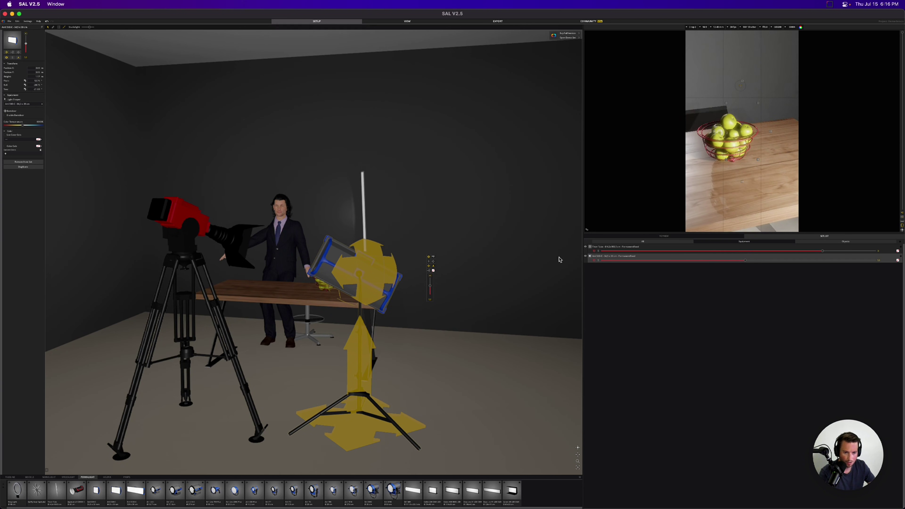
Step: Toggle the LED panel and the tube light off and on individually to compare their effect on the fruit bowl scene
{"action": "left_click", "coordinate": [585, 257]}
{"action": "left_click", "coordinate": [585, 256]}
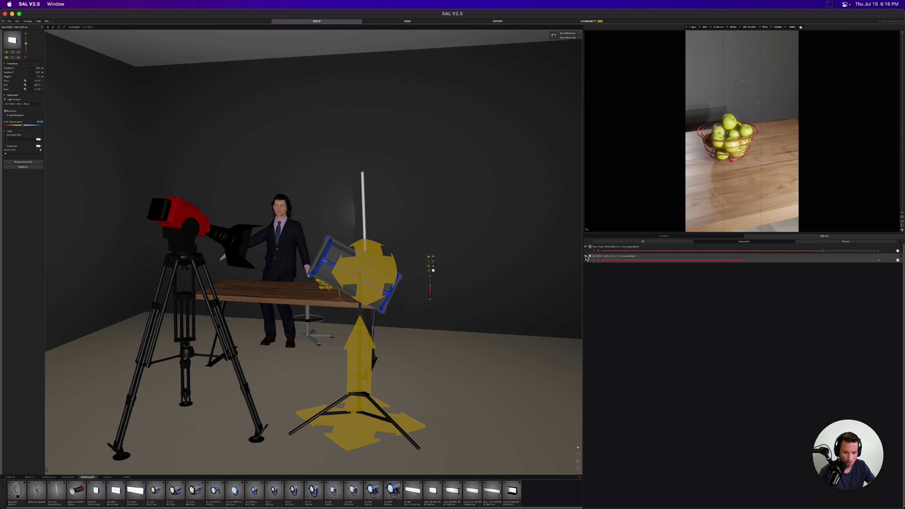
{"action": "left_click", "coordinate": [585, 248]}
{"action": "left_click", "coordinate": [585, 248]}
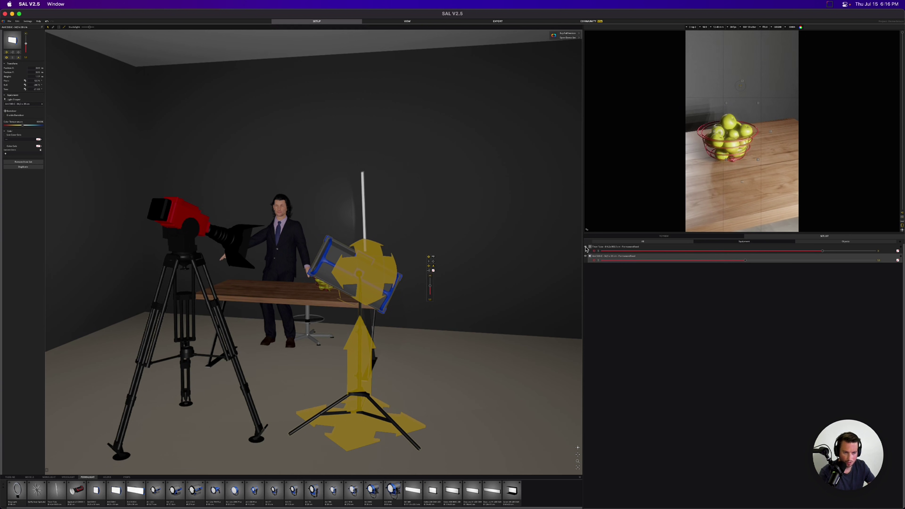
{"action": "left_click", "coordinate": [585, 247]}
{"action": "left_click", "coordinate": [585, 247]}
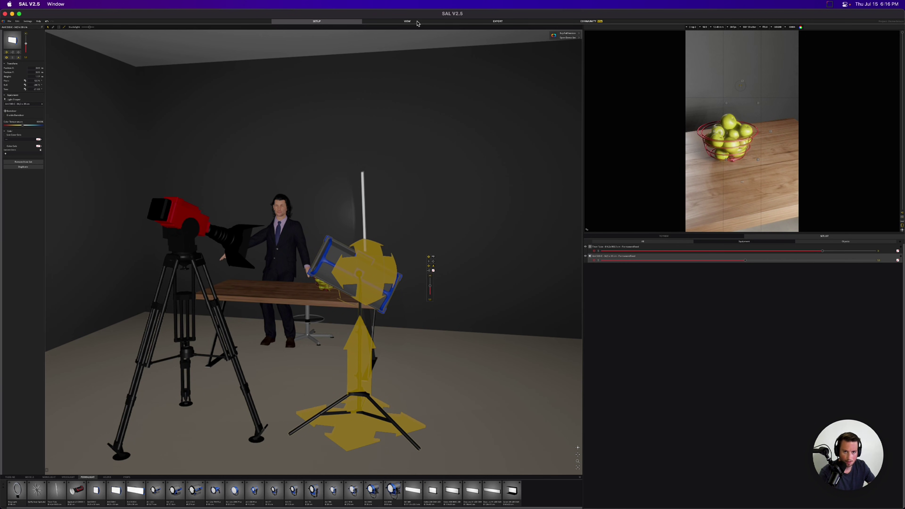
Step: Capture the changed light setup as a shot of the fruit bowl and show it in the View workspace
{"action": "left_click", "coordinate": [405, 22]}
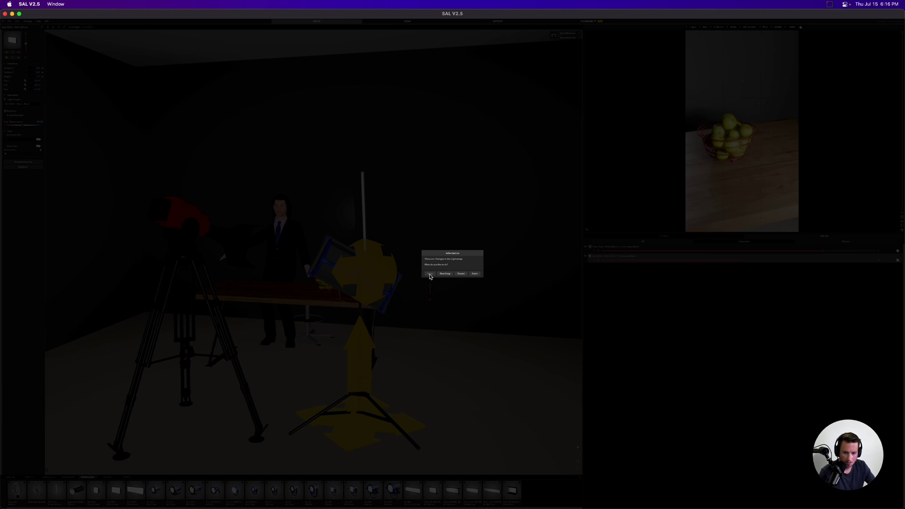
{"action": "left_click", "coordinate": [445, 274]}
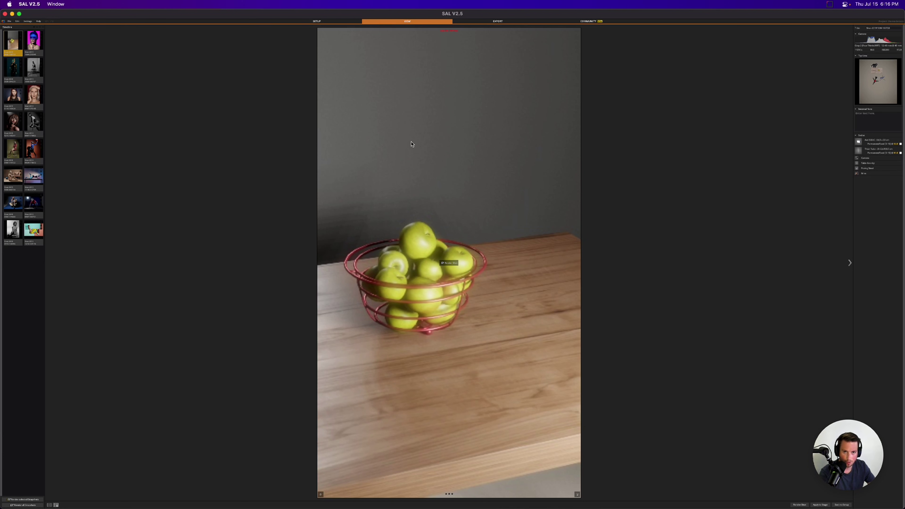
{"action": "left_click", "coordinate": [442, 274]}
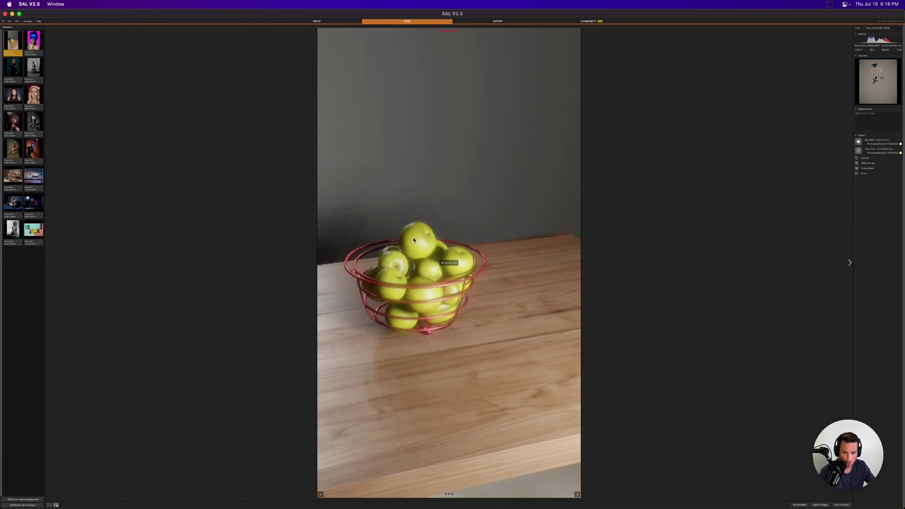